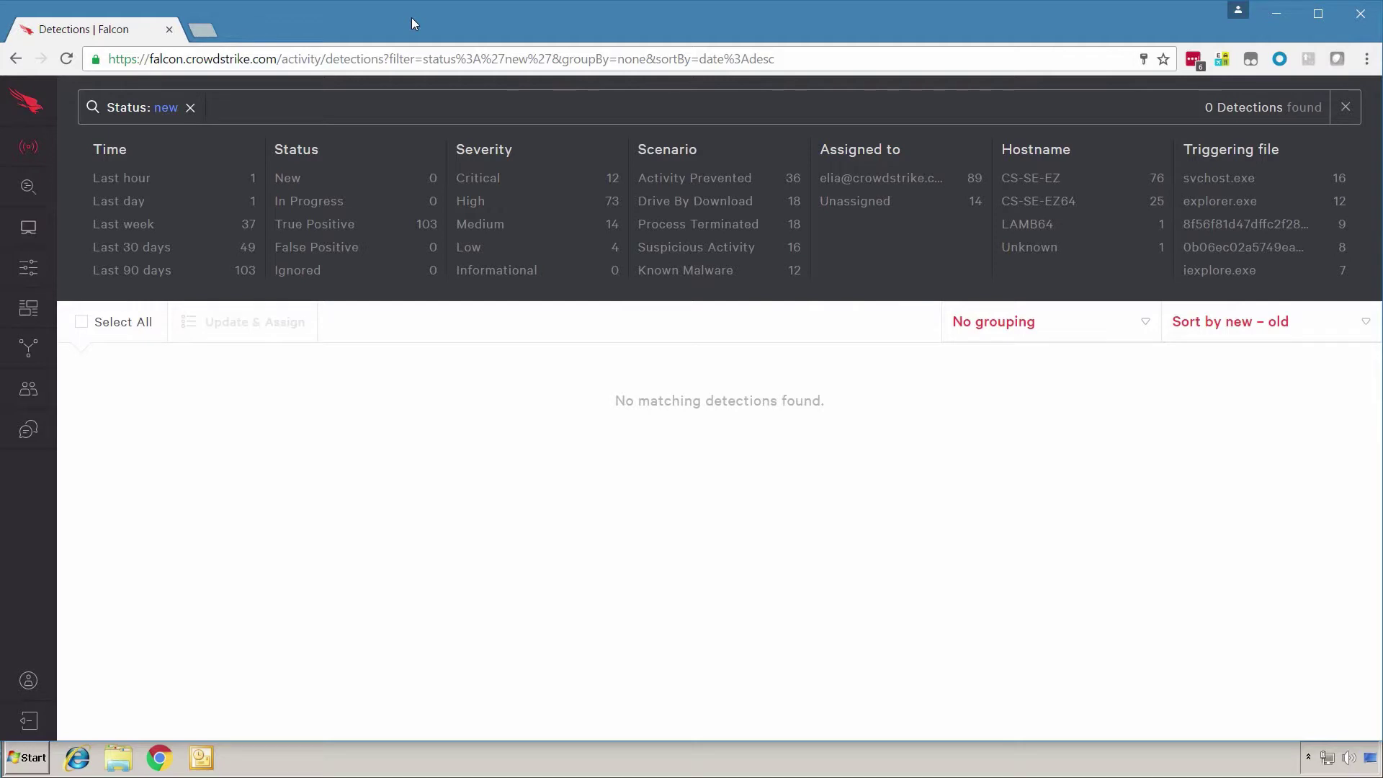
Open the Prevention Policy page in a new browser tab from the Configuration menu
{"action": "mouse_move", "coordinate": [29, 268]}
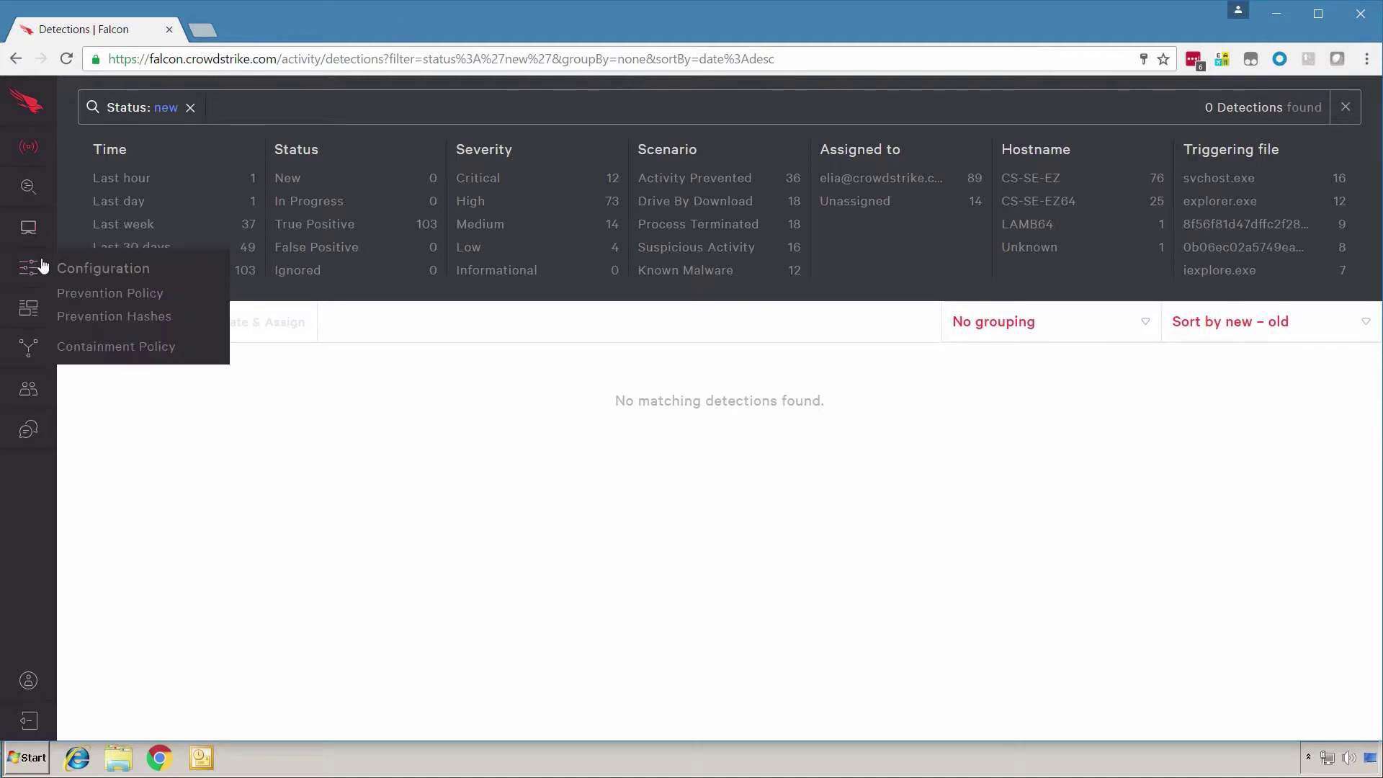
{"action": "right_click", "coordinate": [93, 294]}
{"action": "left_click", "coordinate": [124, 308]}
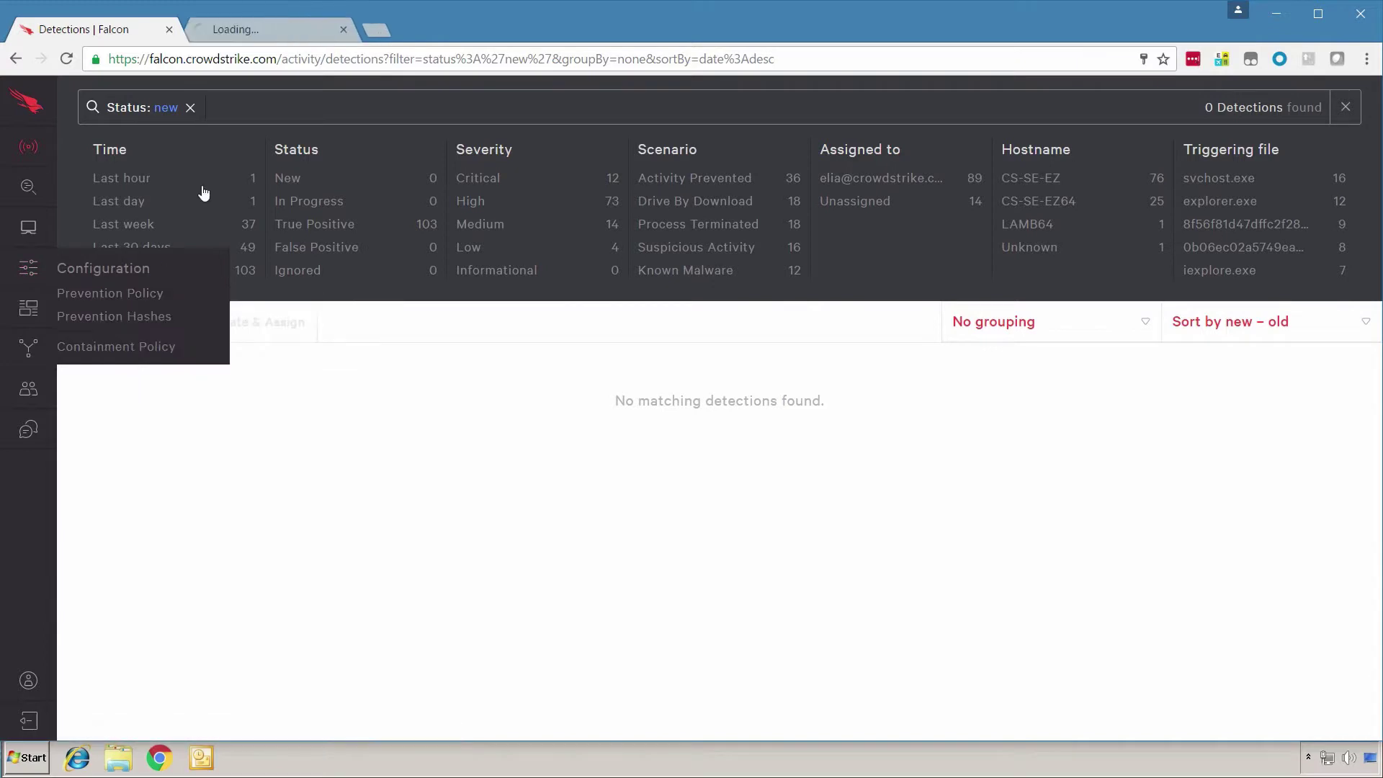
Set File Attribute Analysis prevention to Cautious and commit the change
{"action": "left_click", "coordinate": [291, 28]}
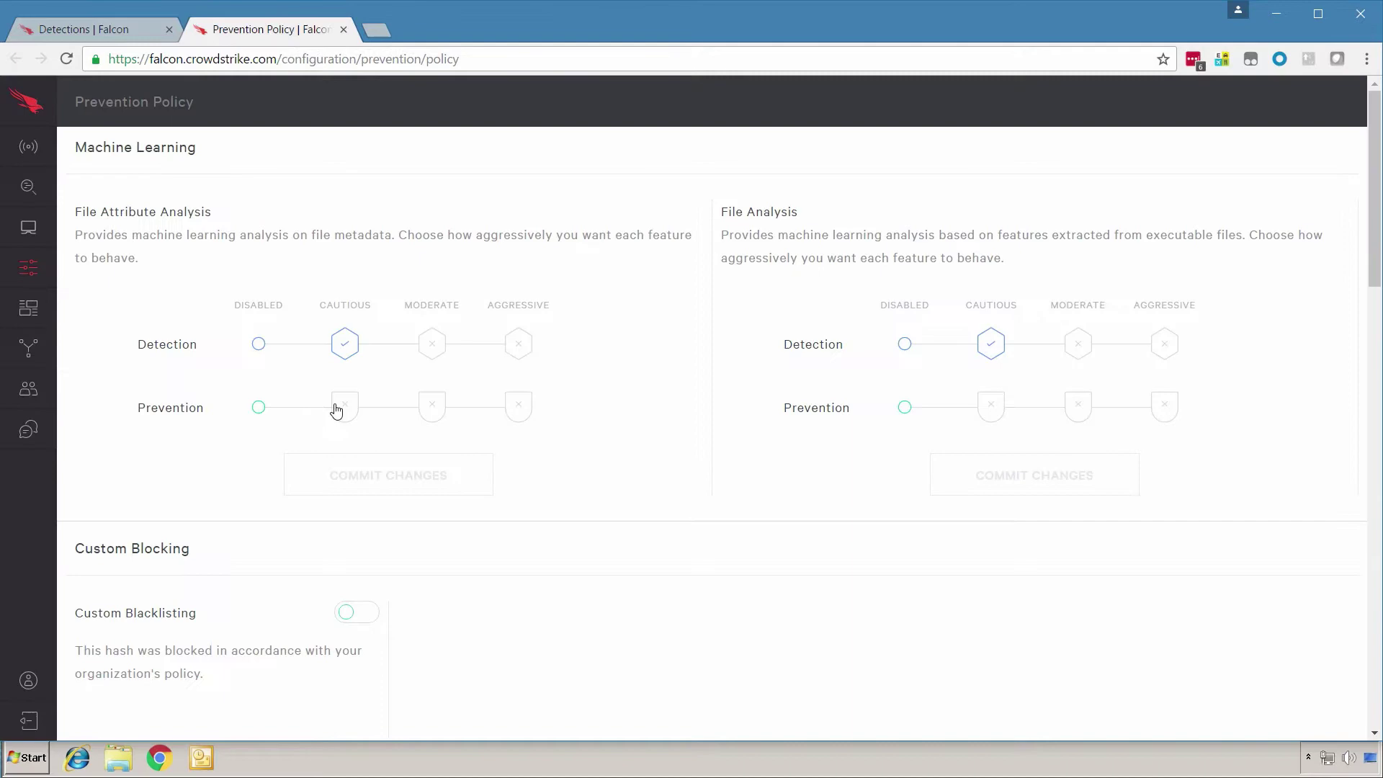
{"action": "left_click", "coordinate": [335, 405]}
{"action": "left_click", "coordinate": [375, 473]}
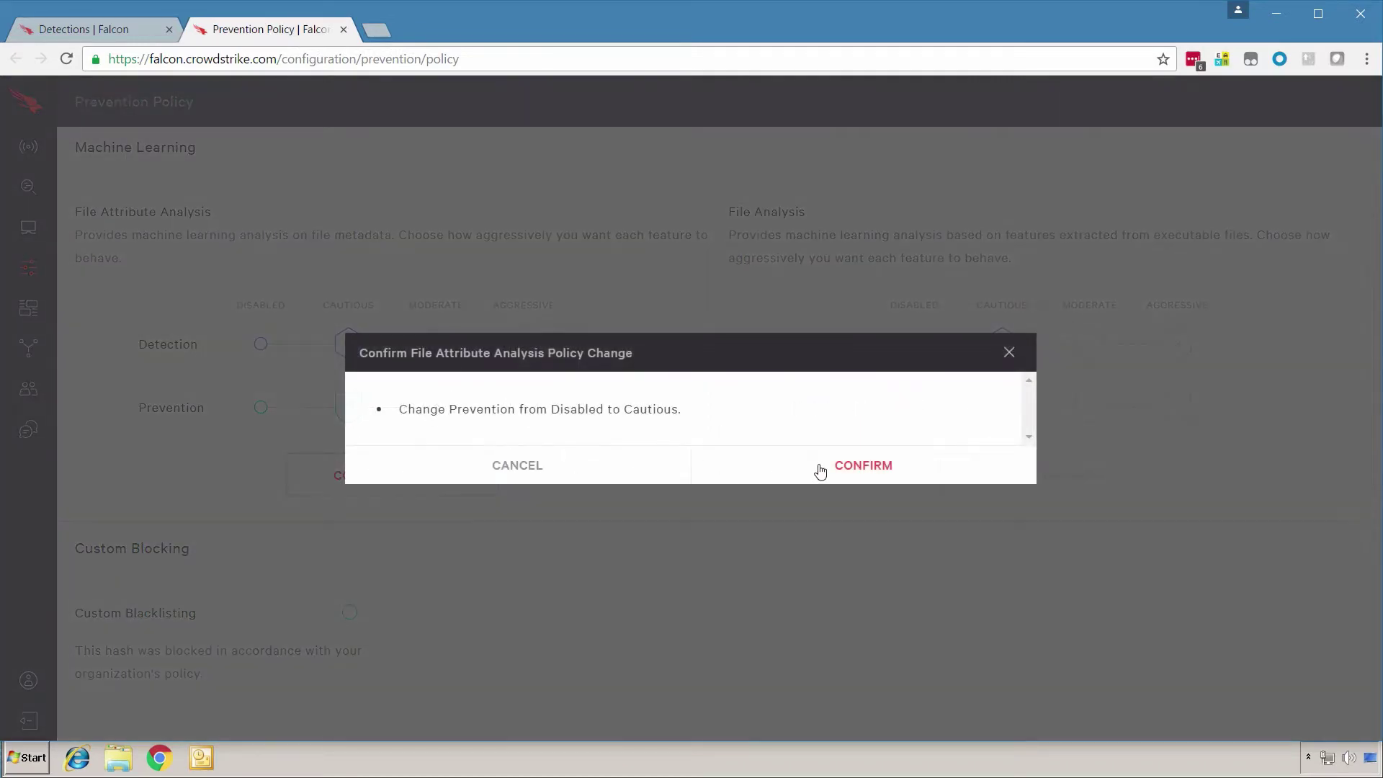
{"action": "left_click", "coordinate": [822, 467]}
Set File Analysis prevention to Cautious, commit it, and return to the detections list
{"action": "left_click", "coordinate": [989, 445]}
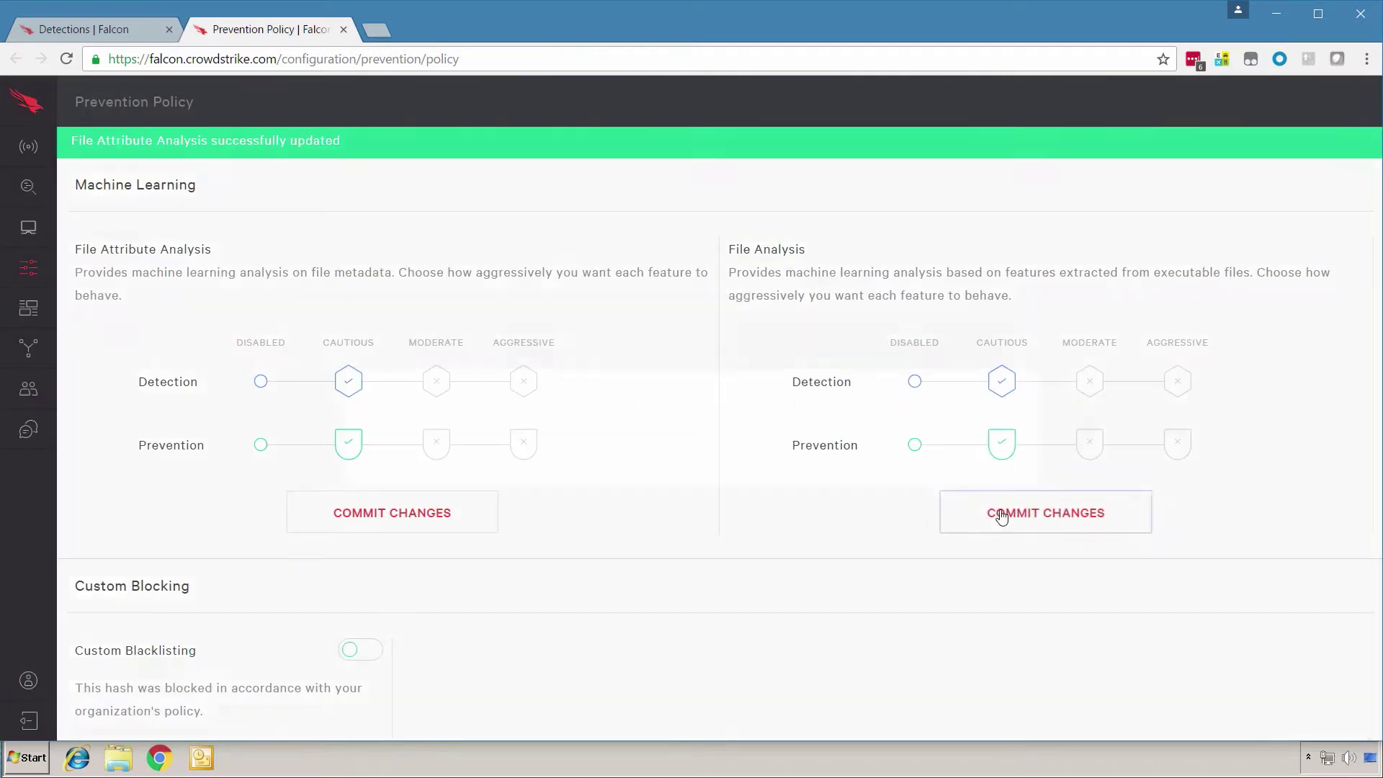
{"action": "left_click", "coordinate": [997, 512]}
{"action": "left_click", "coordinate": [969, 466]}
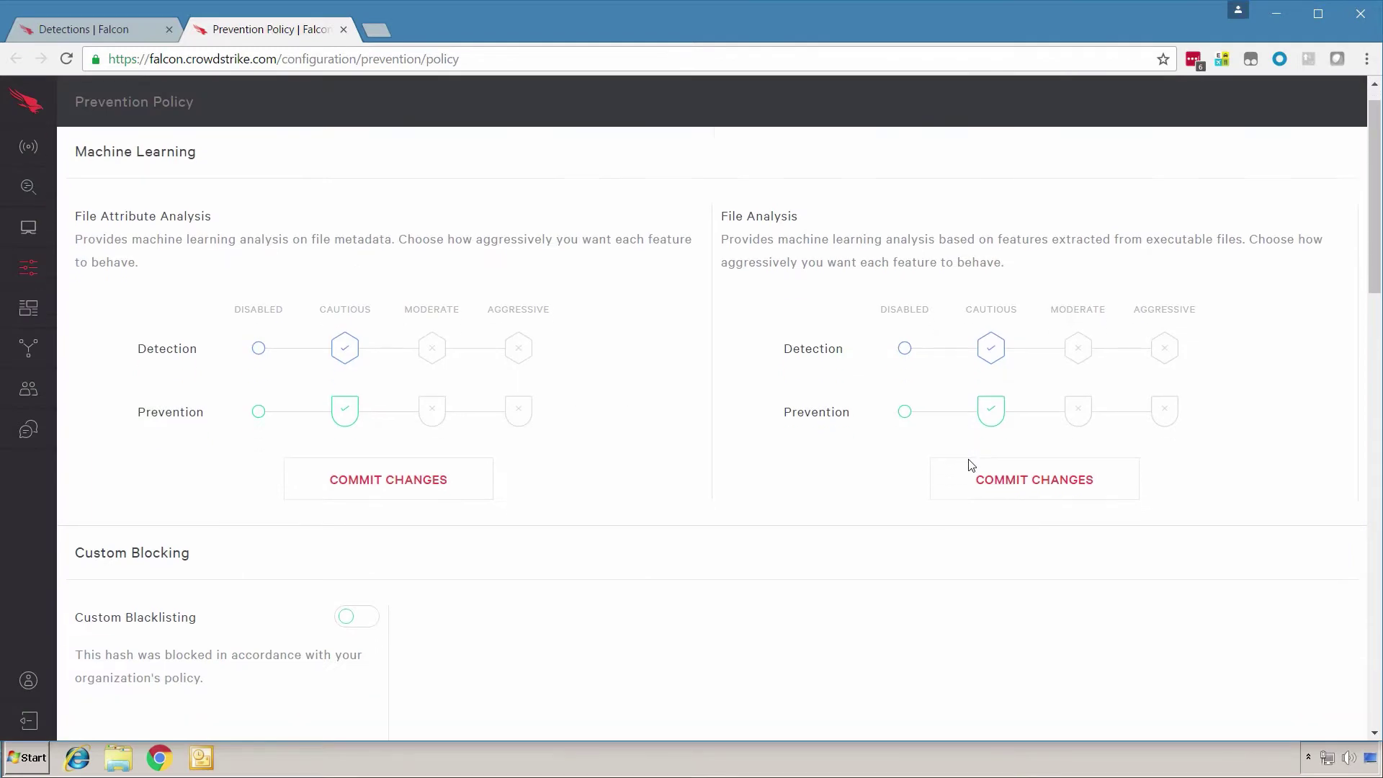
{"action": "scroll", "coordinate": [970, 464], "scroll_direction": "down", "scroll_amount": 10}
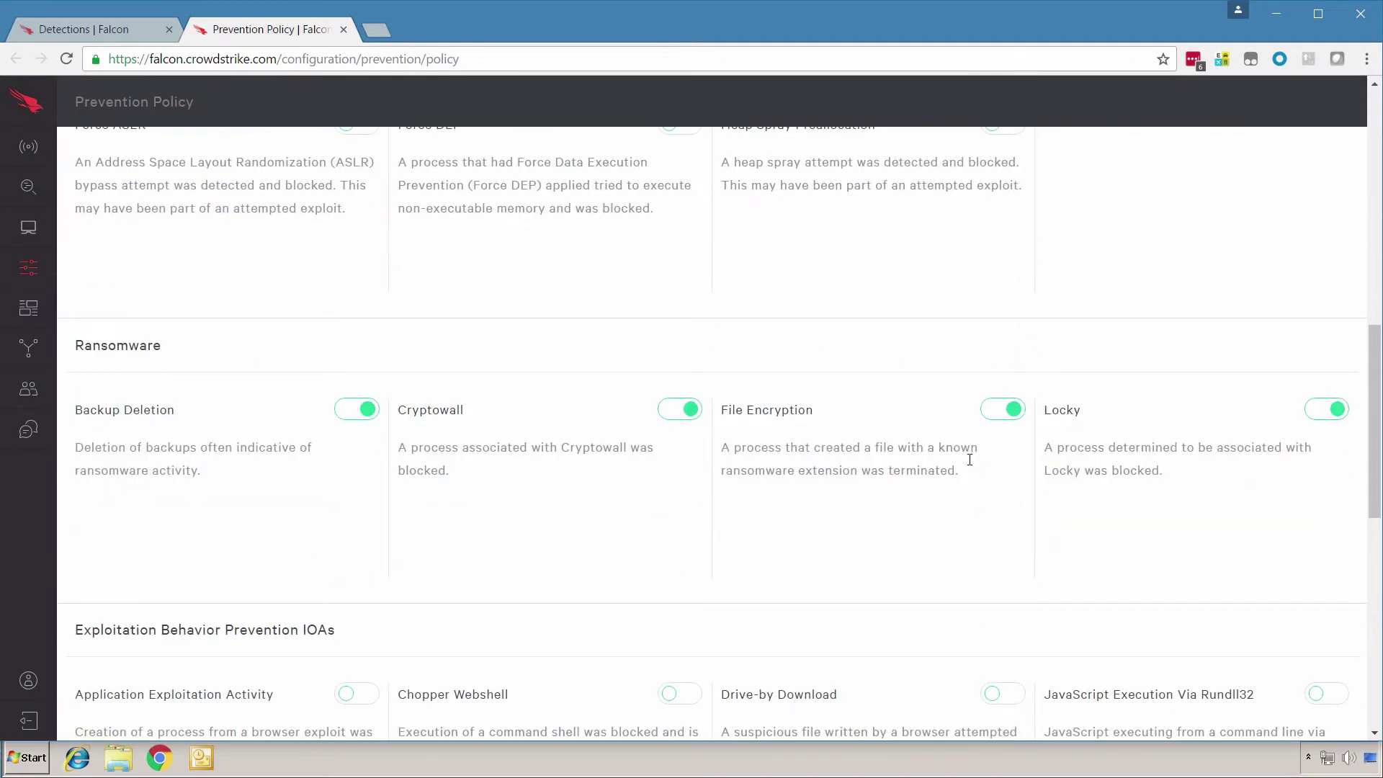
{"action": "scroll", "coordinate": [968, 463], "scroll_direction": "up", "scroll_amount": 10}
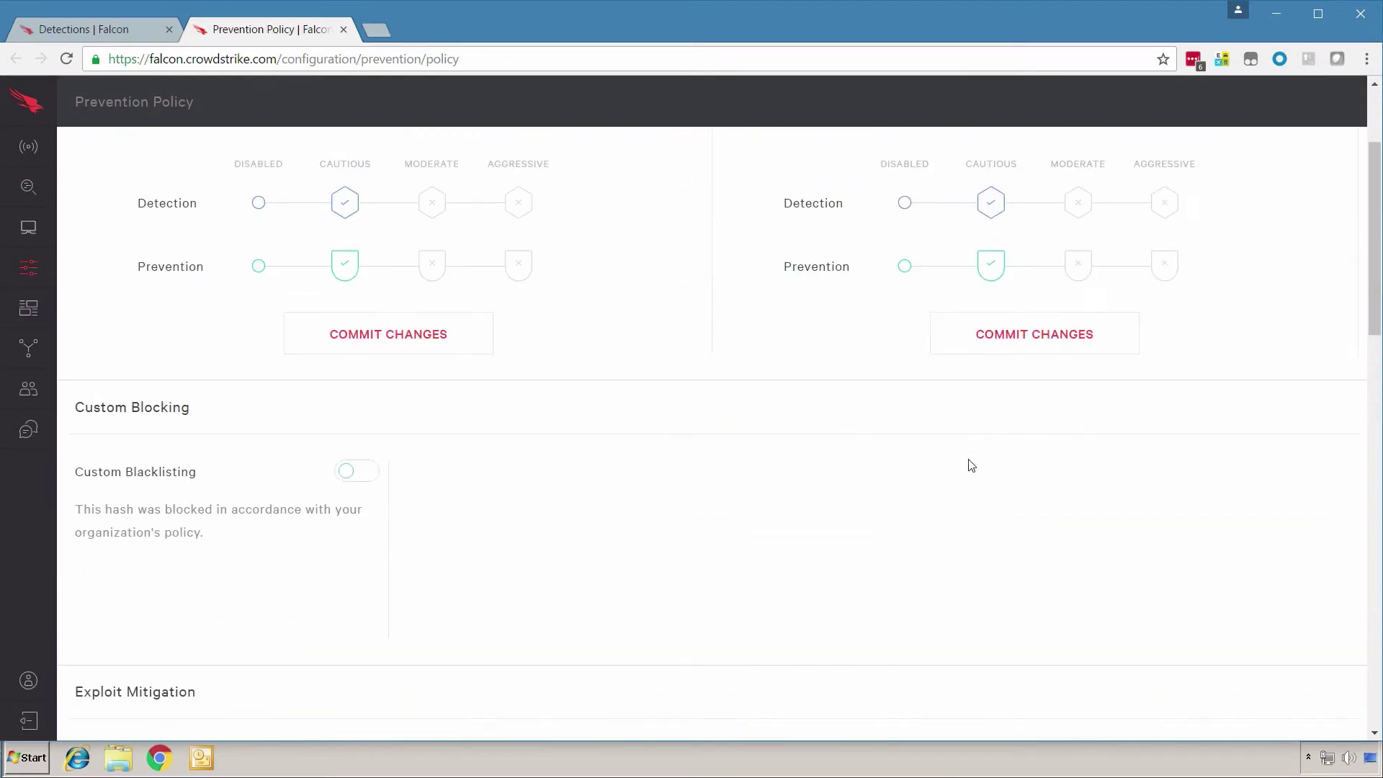
{"action": "left_click", "coordinate": [107, 27]}
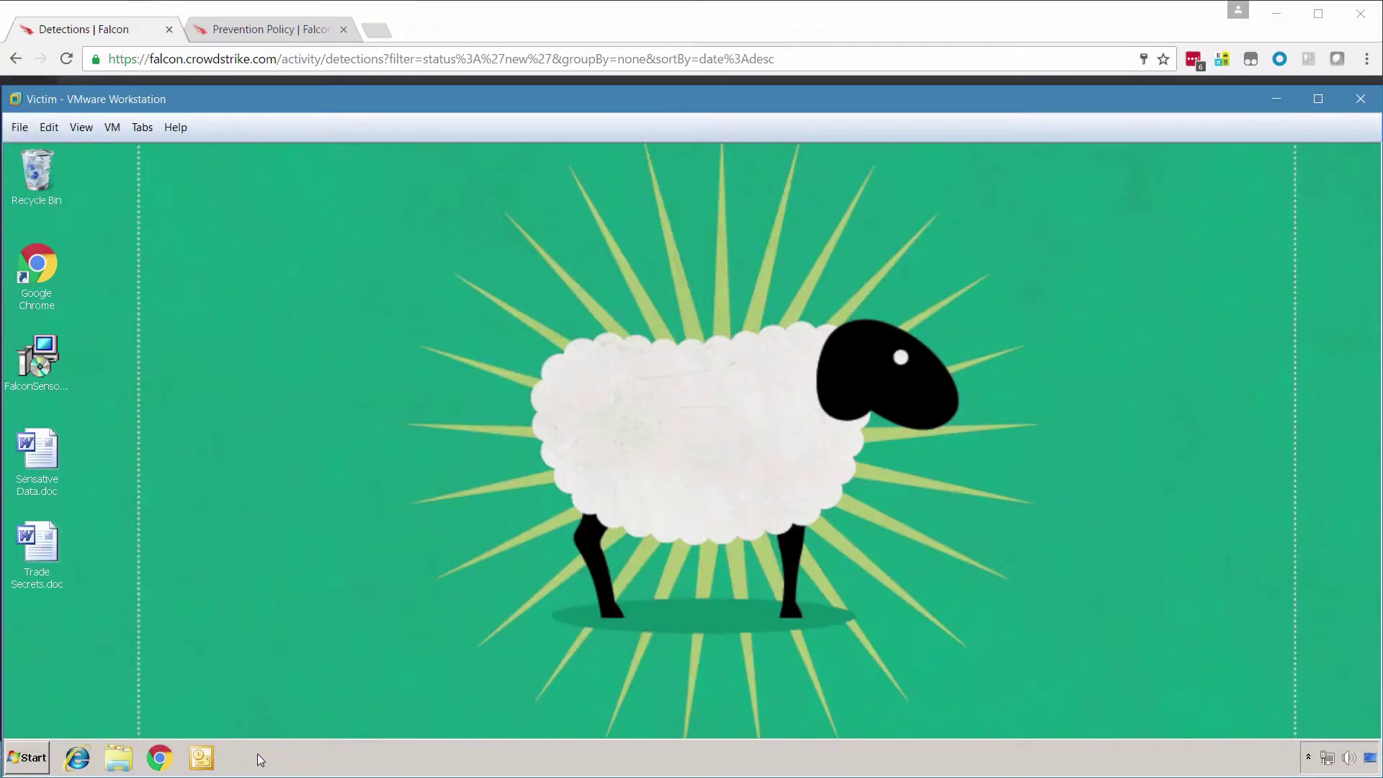
In Downloads, rename the first hash-named file with a .exe extension and run it
{"action": "left_click", "coordinate": [118, 757]}
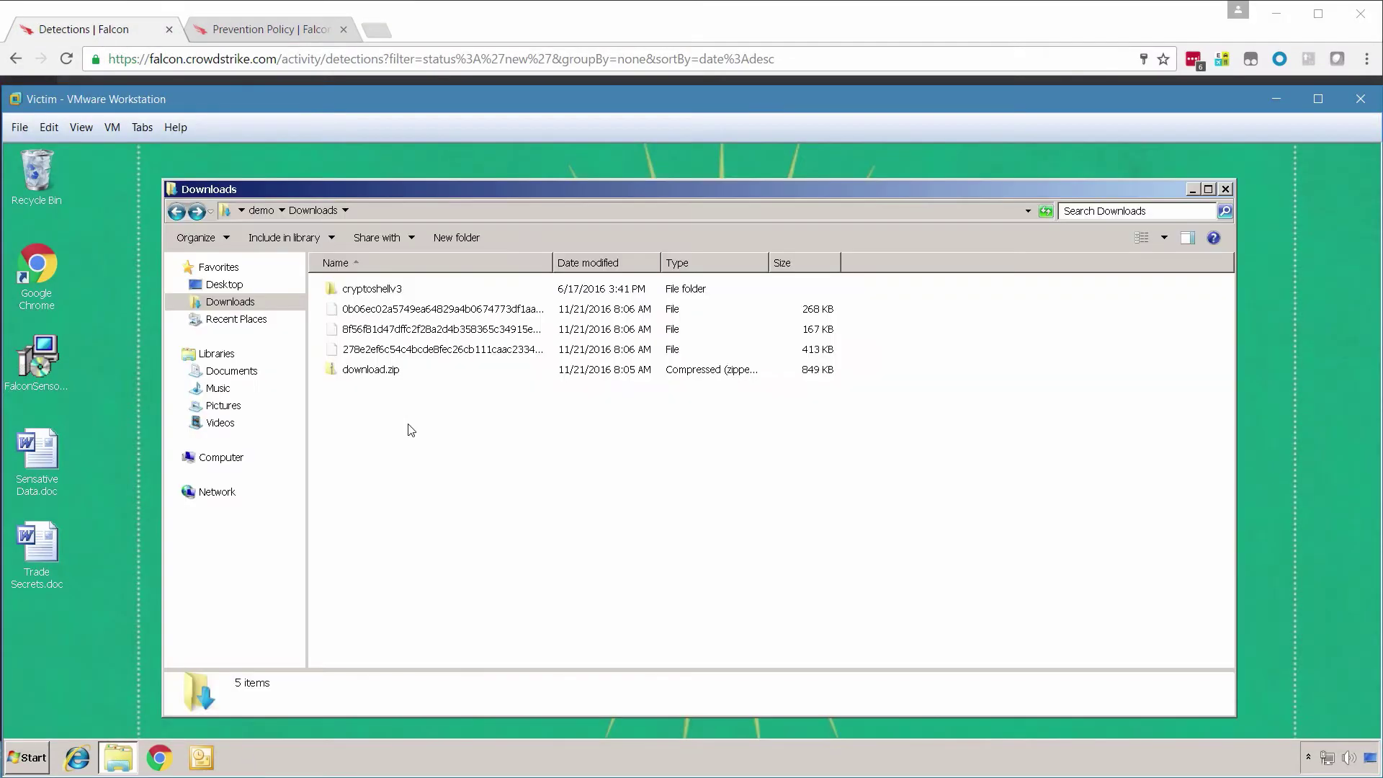
{"action": "right_click", "coordinate": [392, 311]}
{"action": "left_click", "coordinate": [451, 469]}
{"action": "key", "text": "End"}
{"action": "type", "text": ".exe"}
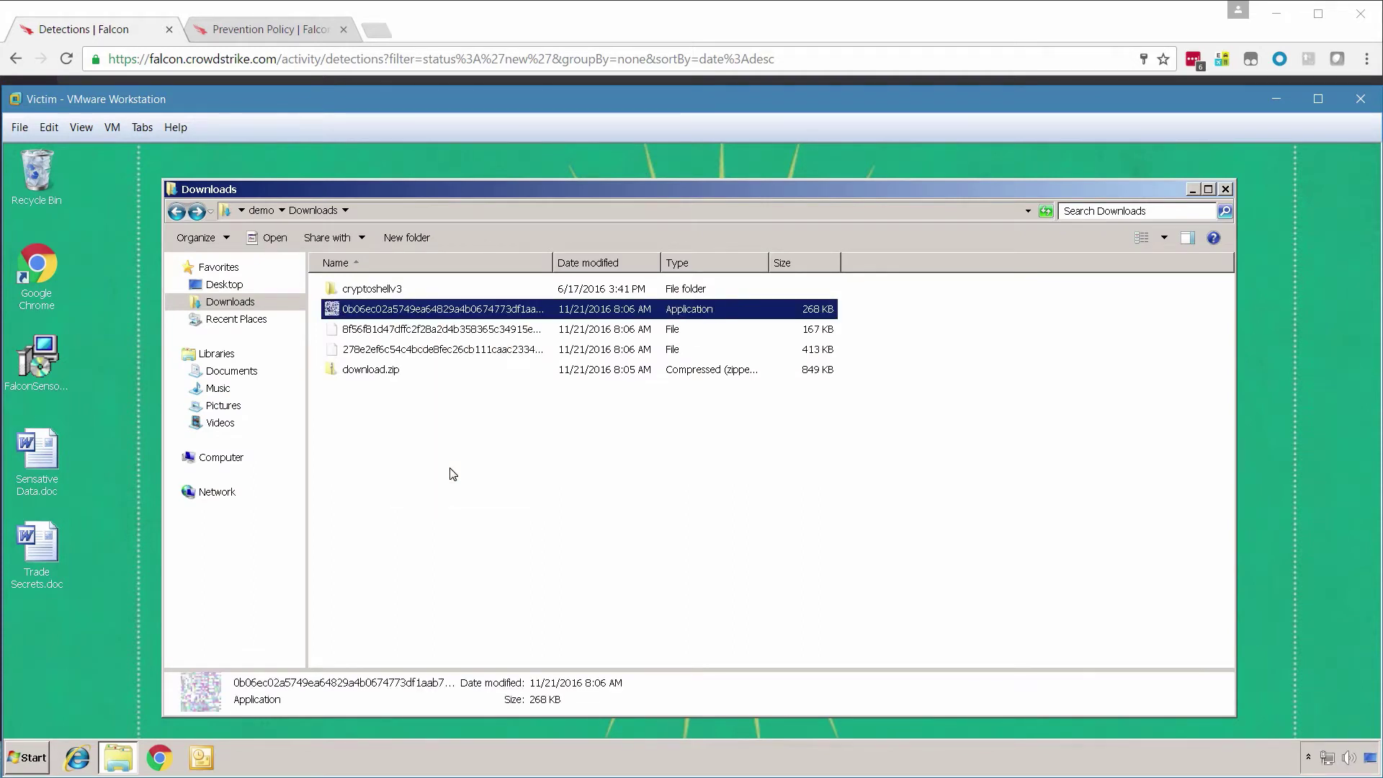
{"action": "key", "text": "Return"}
{"action": "key", "text": "Return"}
{"action": "key", "text": "Return"}
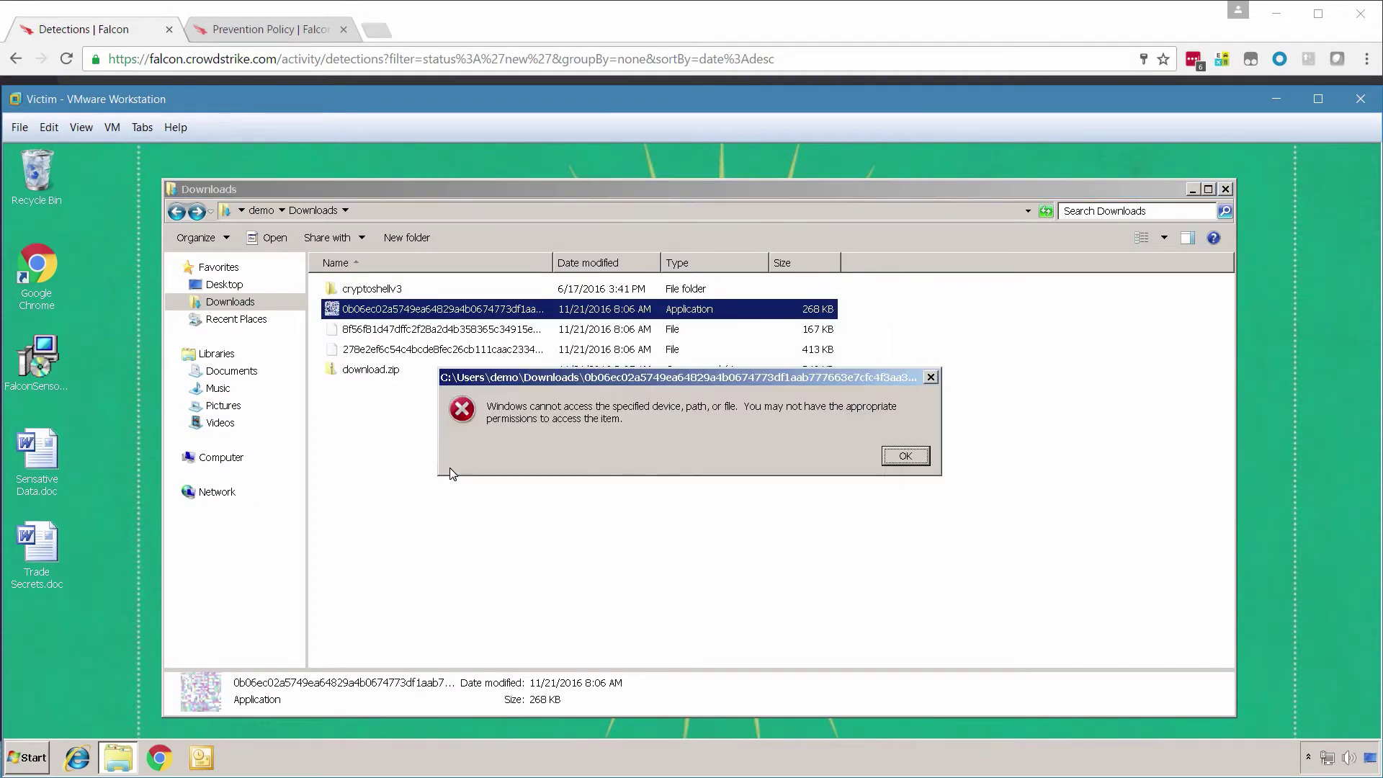
Rename the second hash-named file with a .exe extension and dismiss the access-denied error
{"action": "key", "text": "Return"}
{"action": "right_click", "coordinate": [445, 332]}
{"action": "left_click", "coordinate": [473, 488]}
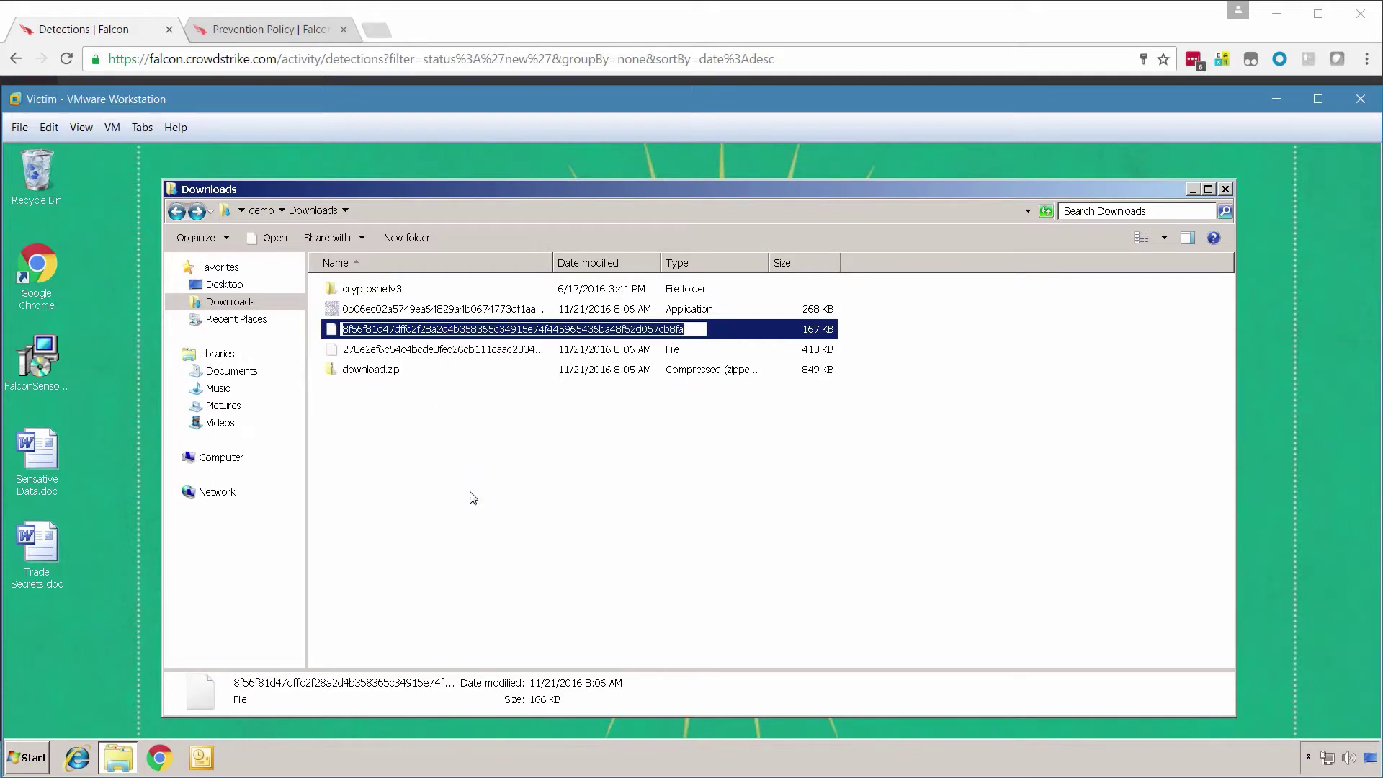
{"action": "key", "text": "End"}
{"action": "type", "text": ".exe"}
{"action": "key", "text": "Return"}
{"action": "key", "text": "Return"}
{"action": "key", "text": "Return"}
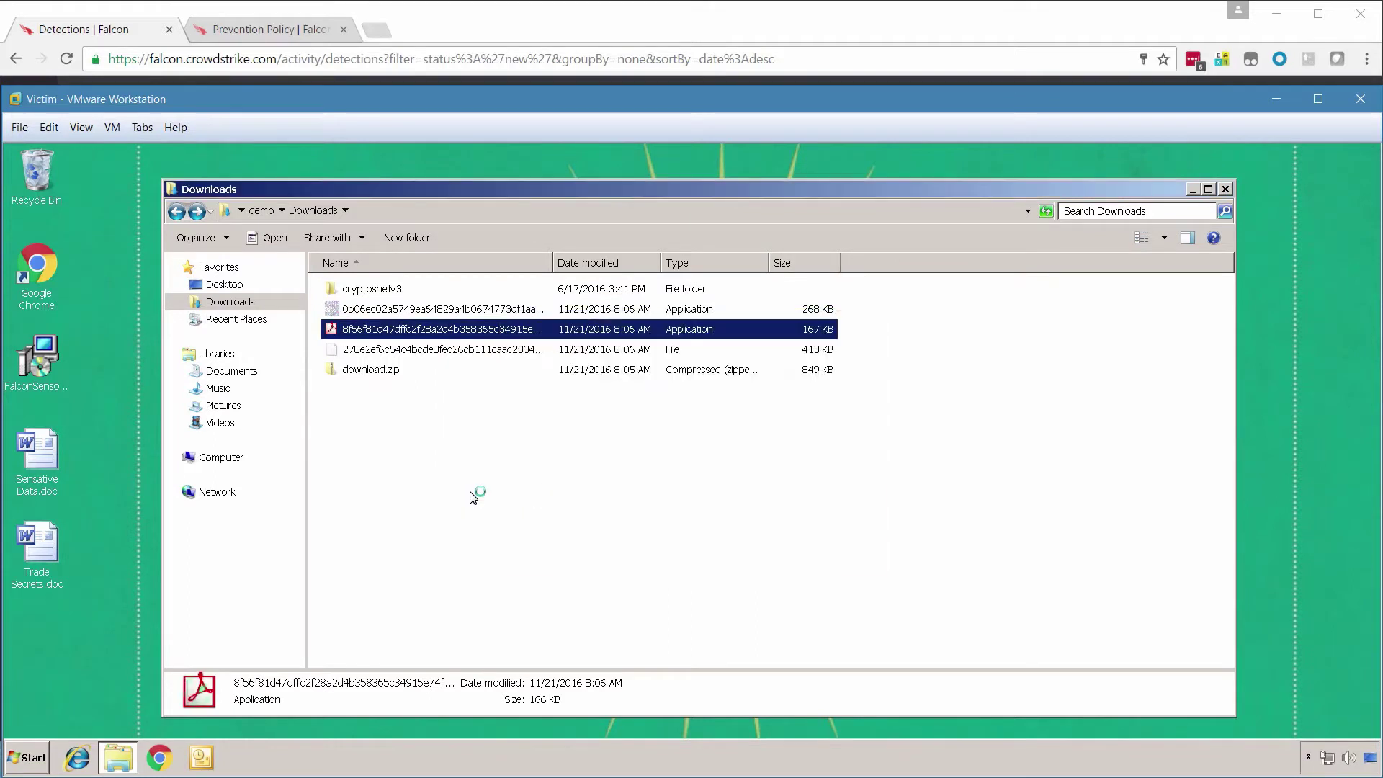
Rename the third hash-named file to .exe, launch it, and dismiss the access-denied error
{"action": "left_click", "coordinate": [482, 350]}
{"action": "right_click", "coordinate": [492, 351]}
{"action": "left_click", "coordinate": [548, 519]}
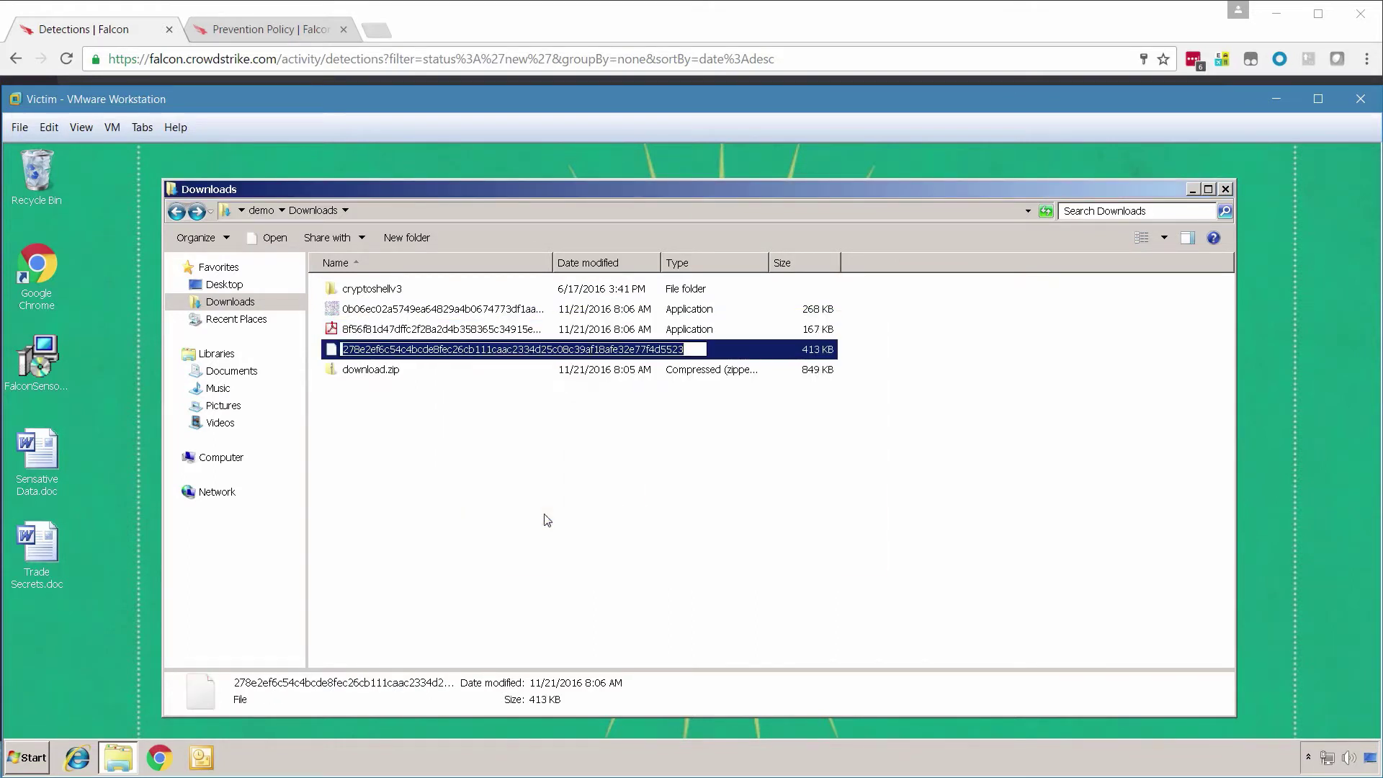
{"action": "key", "text": "End"}
{"action": "type", "text": ".exe"}
{"action": "key", "text": "Return"}
{"action": "key", "text": "Return"}
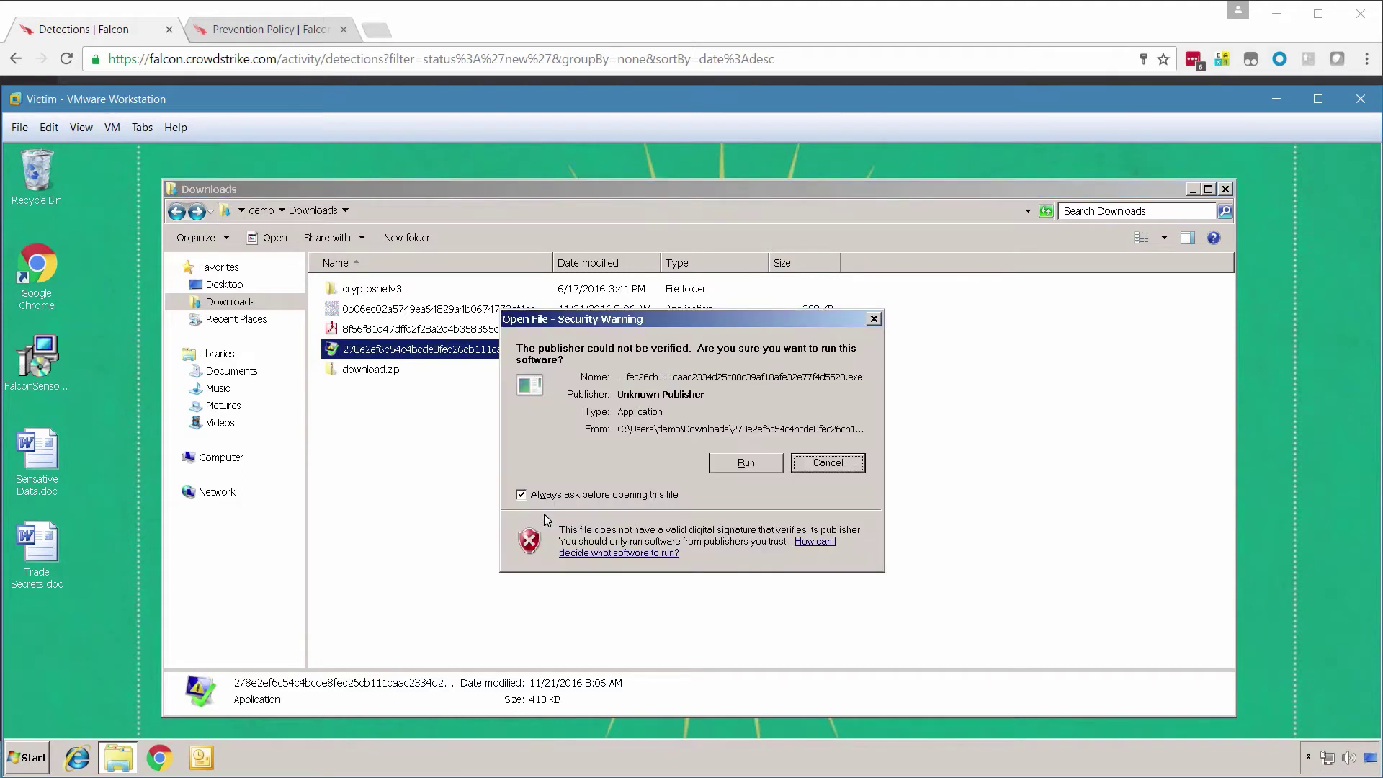
{"action": "key", "text": "alt+r"}
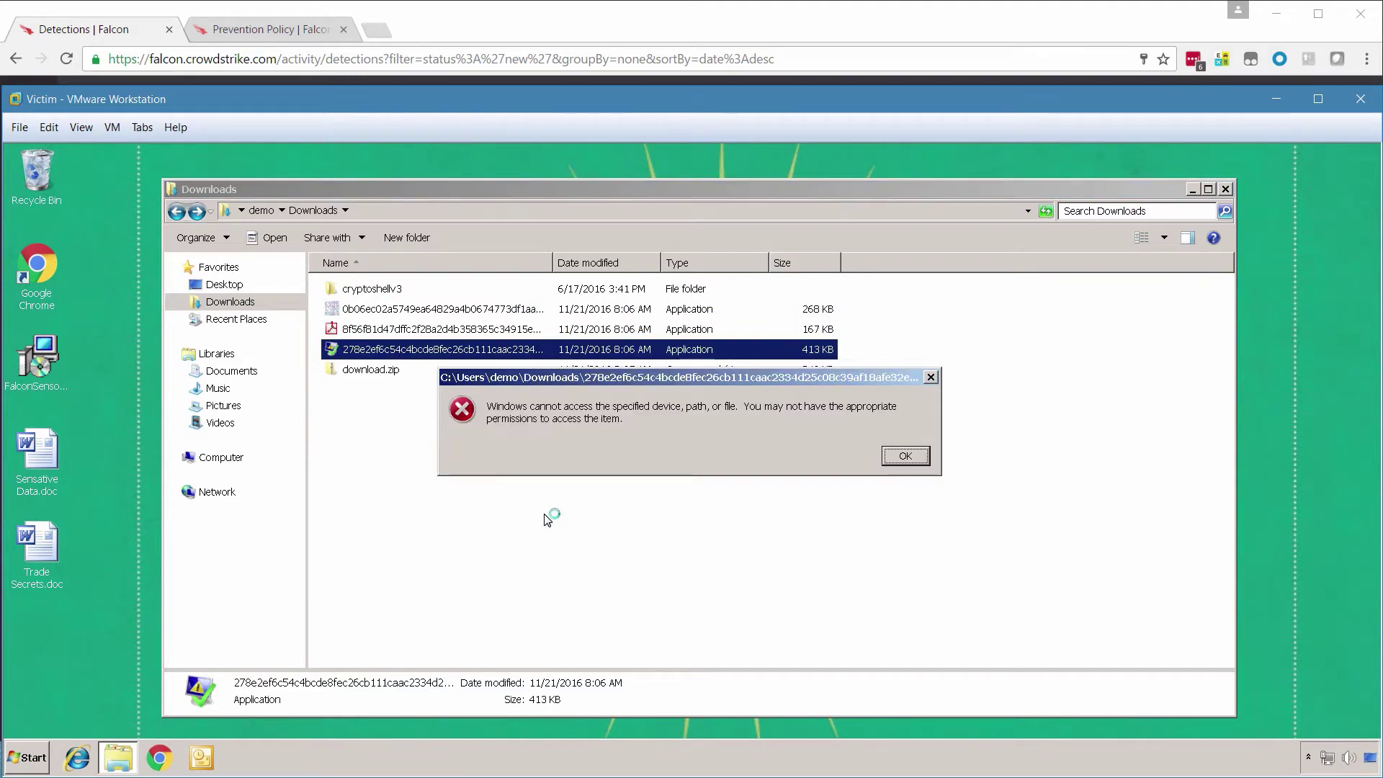
{"action": "left_click", "coordinate": [905, 456]}
{"action": "left_click", "coordinate": [889, 457]}
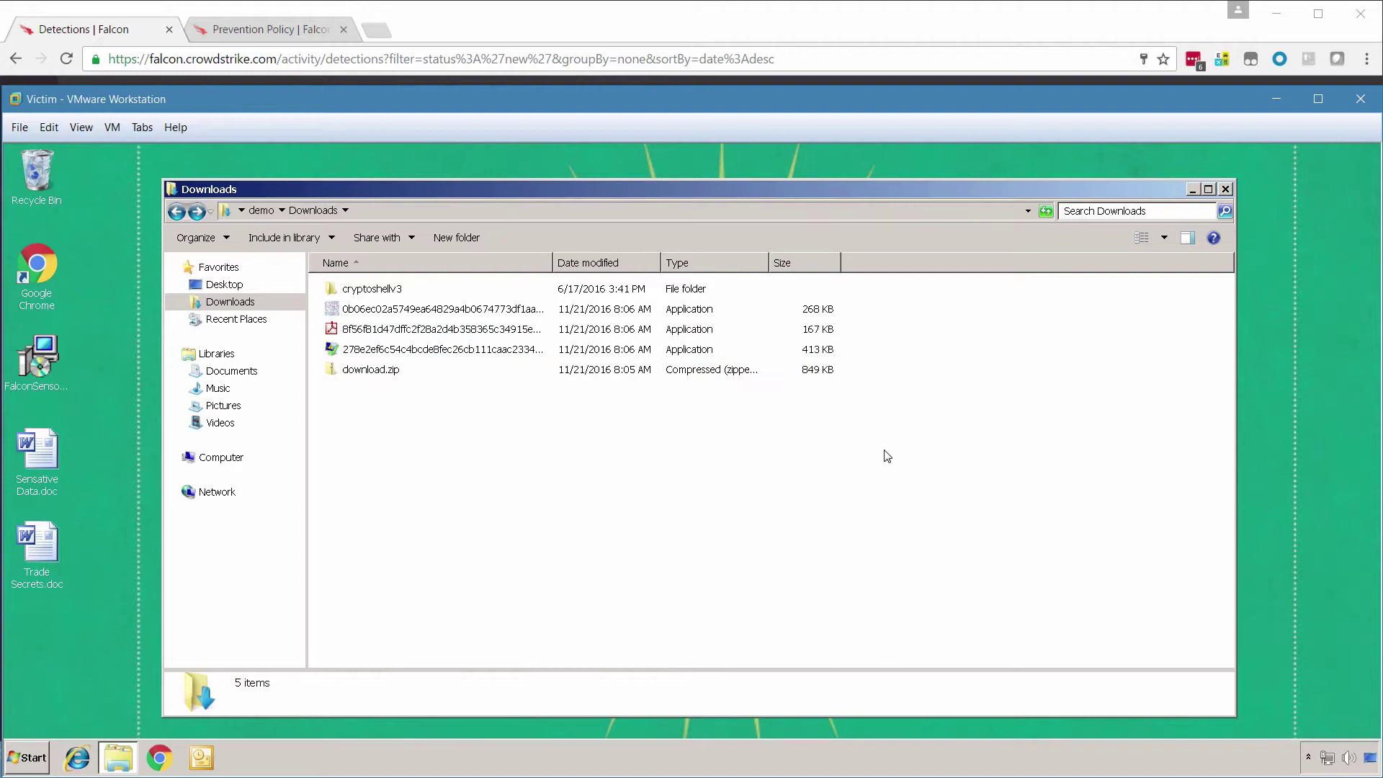
Review the first detection's process tree and set the three ransomware detections to True Positive
{"action": "left_click", "coordinate": [409, 22]}
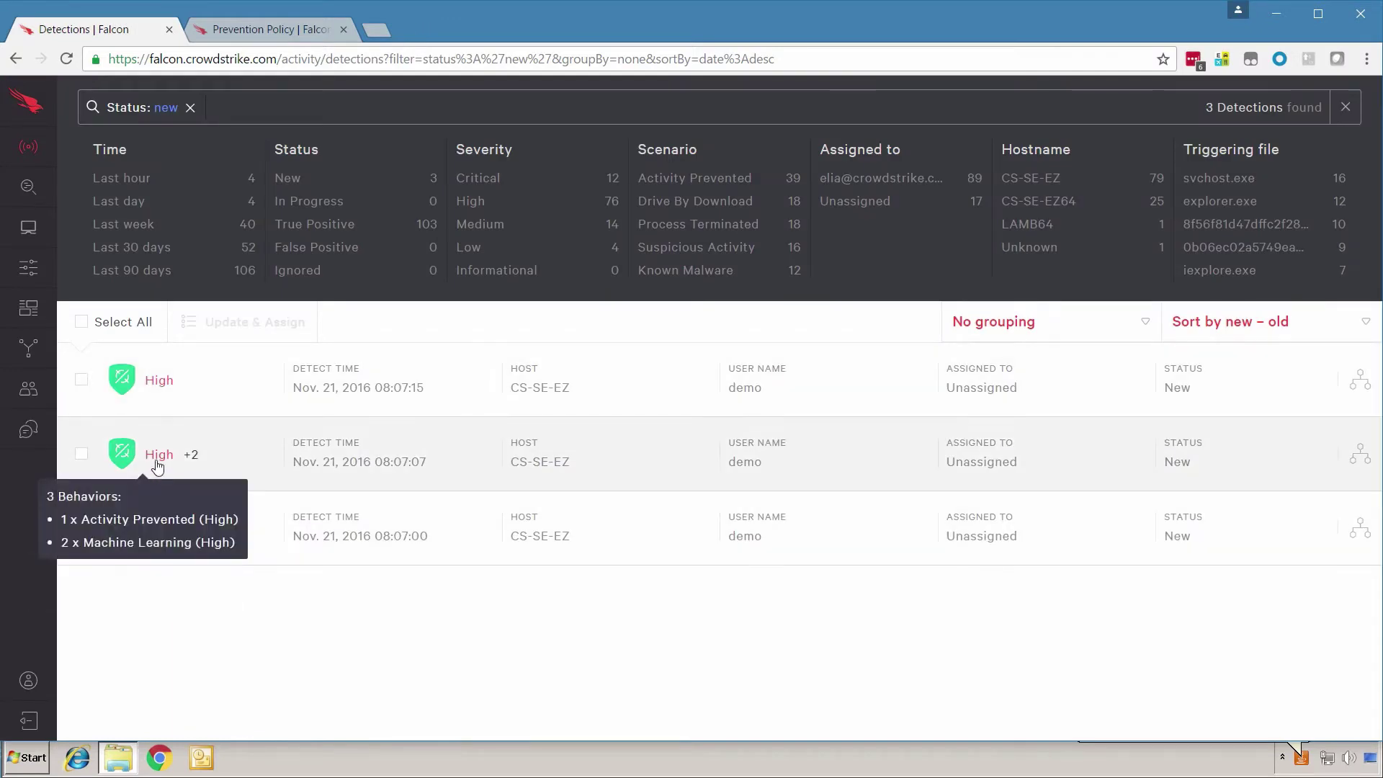
{"action": "left_click", "coordinate": [148, 389]}
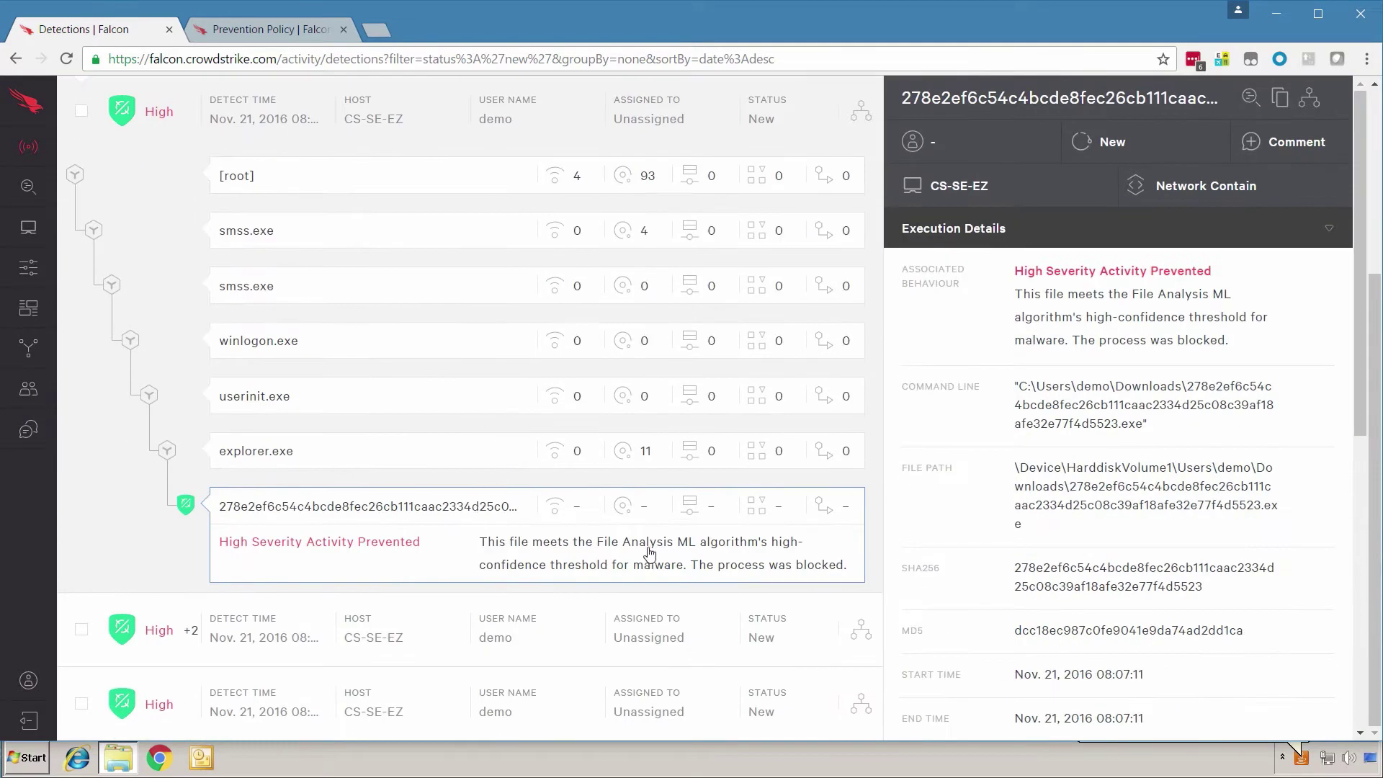
{"action": "scroll", "coordinate": [1014, 510], "scroll_direction": "down", "scroll_amount": 6}
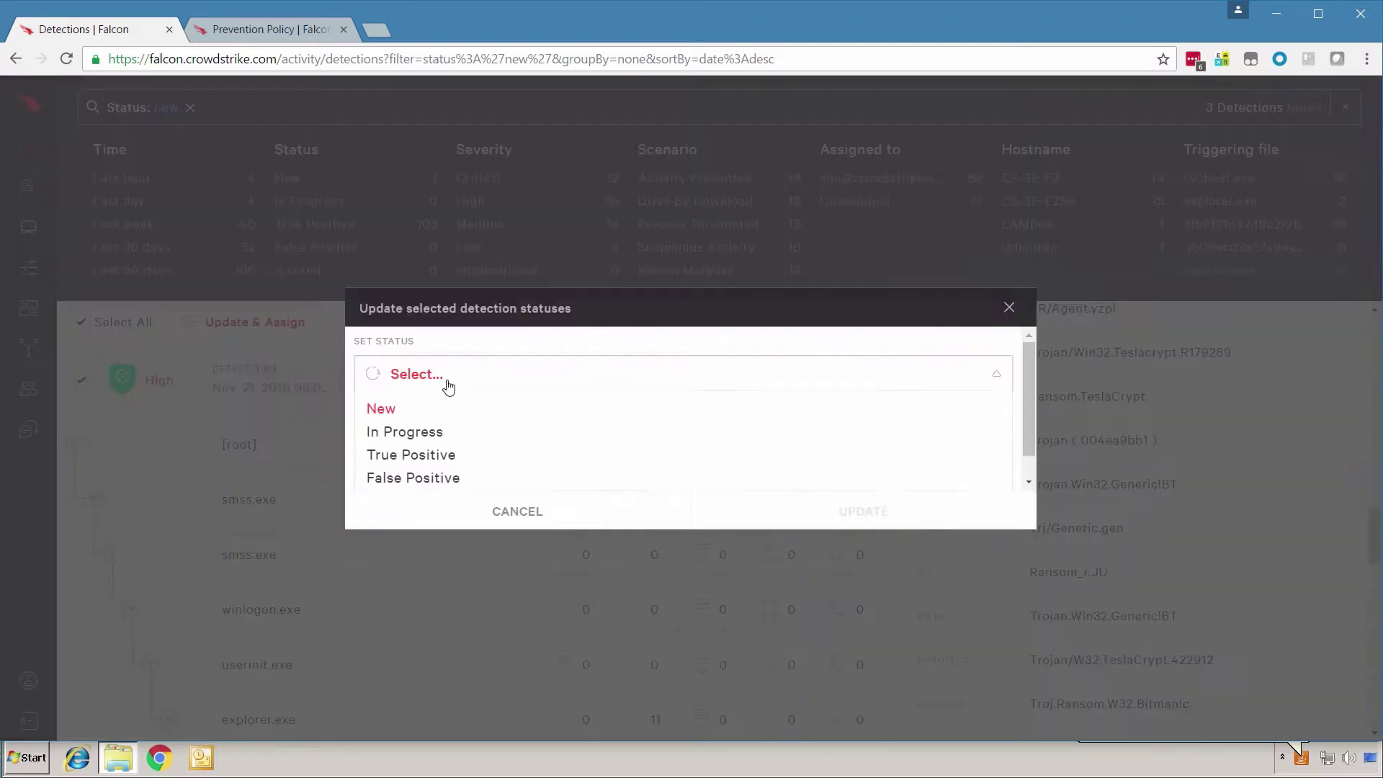
{"action": "left_click", "coordinate": [414, 455]}
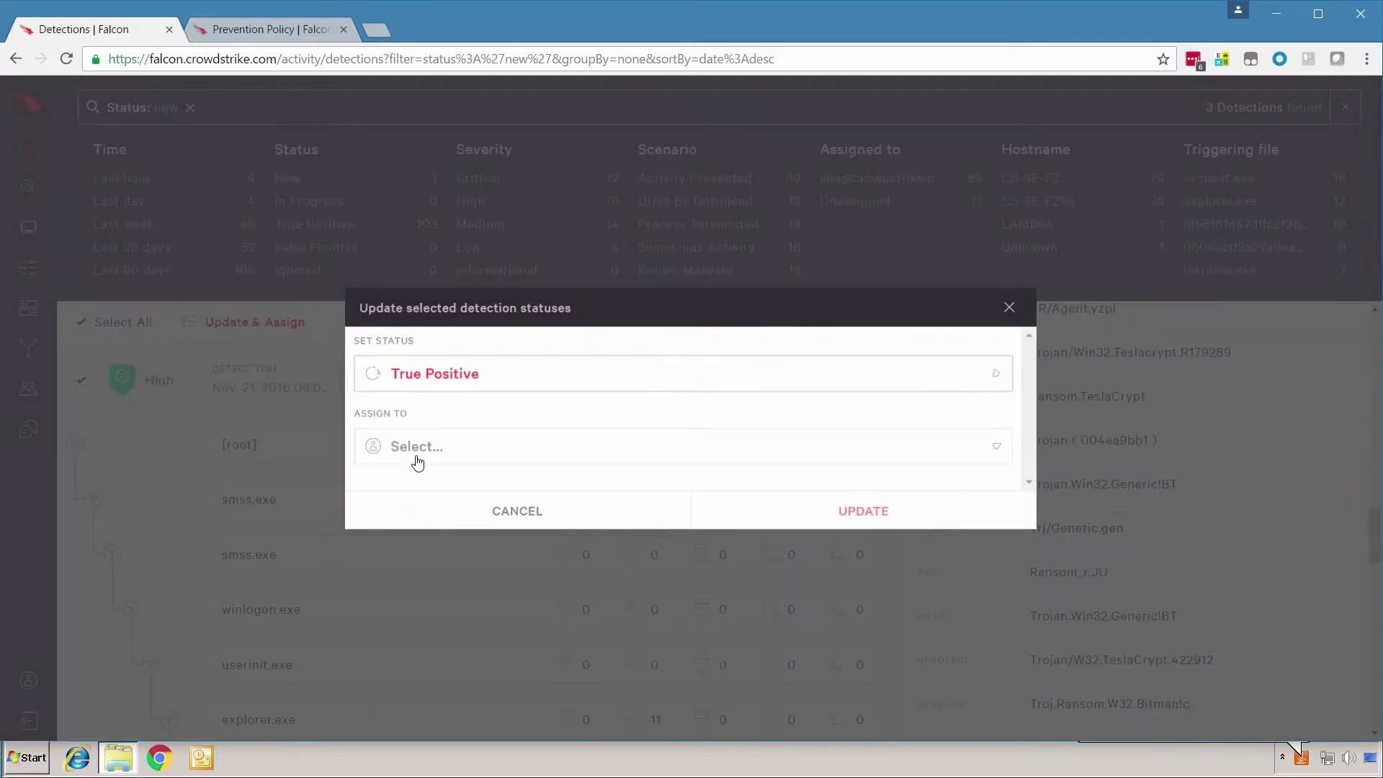
{"action": "left_click", "coordinate": [838, 524]}
{"action": "left_click", "coordinate": [278, 32]}
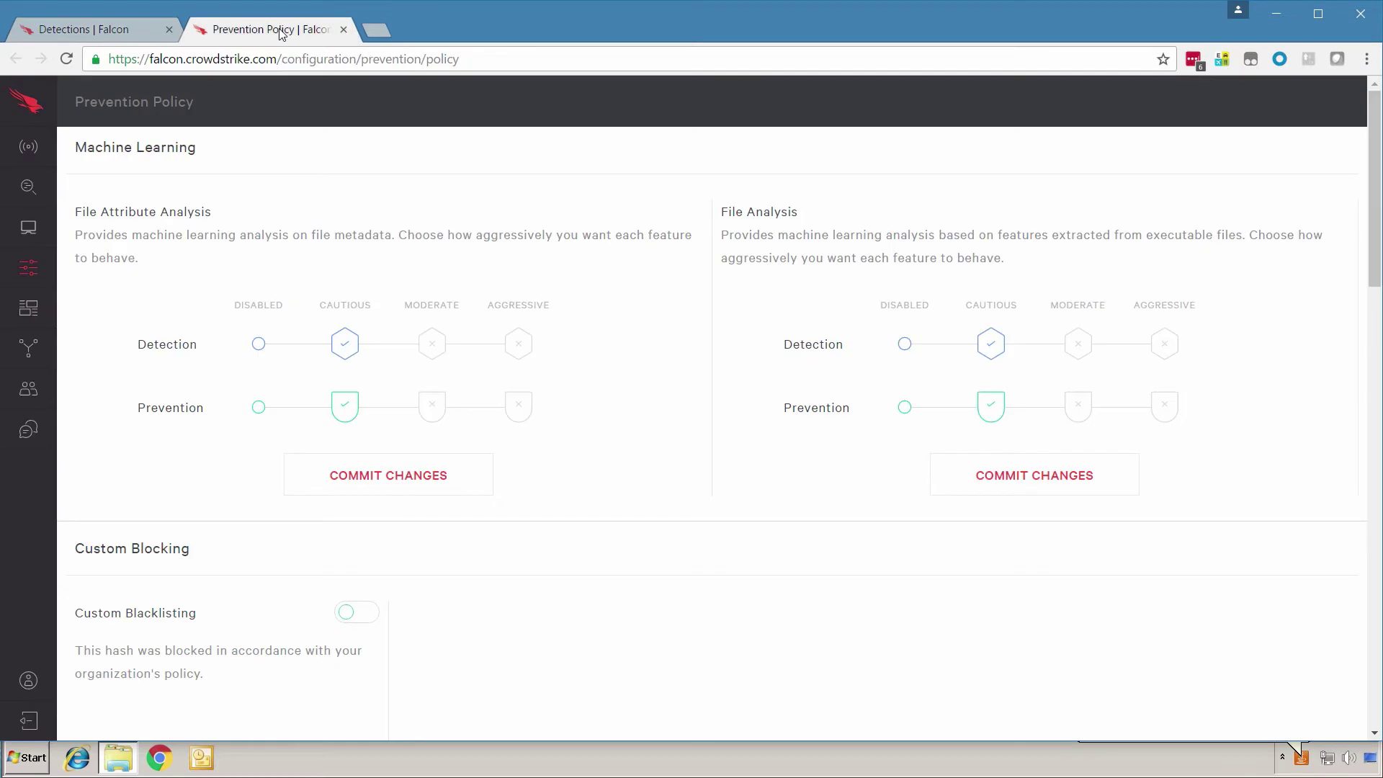
Set File Attribute Analysis and File Analysis detection to Disabled, committing each change
{"action": "left_click", "coordinate": [261, 345]}
{"action": "left_click", "coordinate": [470, 478]}
{"action": "left_click", "coordinate": [802, 489]}
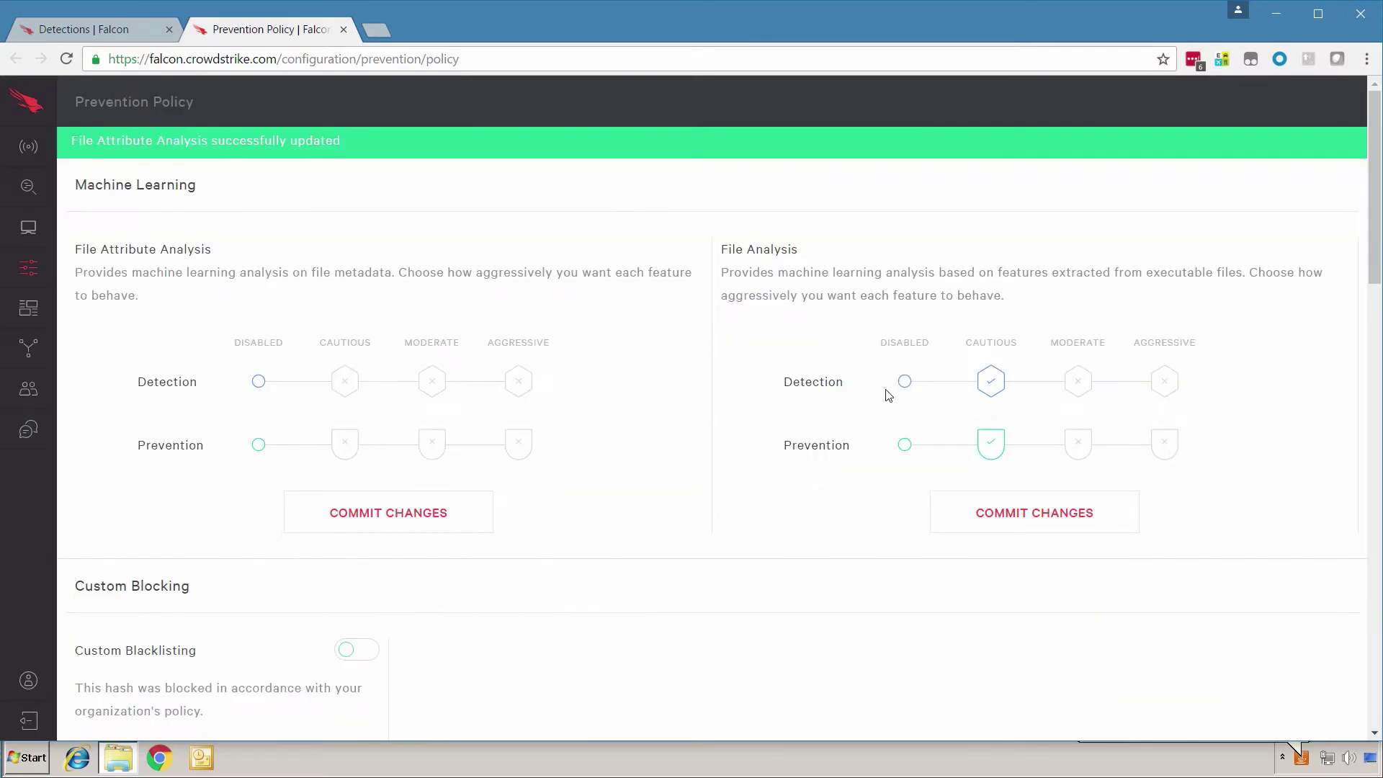
{"action": "left_click", "coordinate": [906, 382]}
{"action": "left_click", "coordinate": [988, 530]}
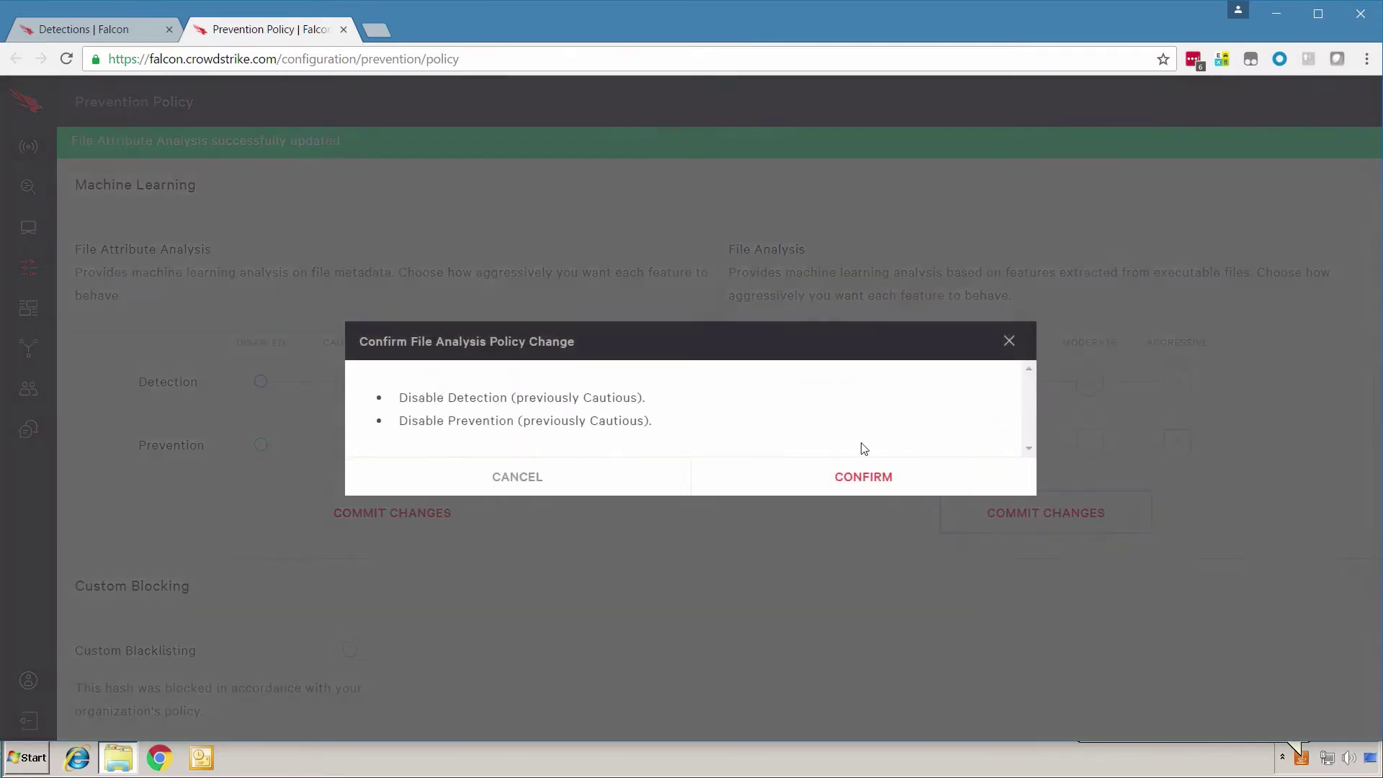
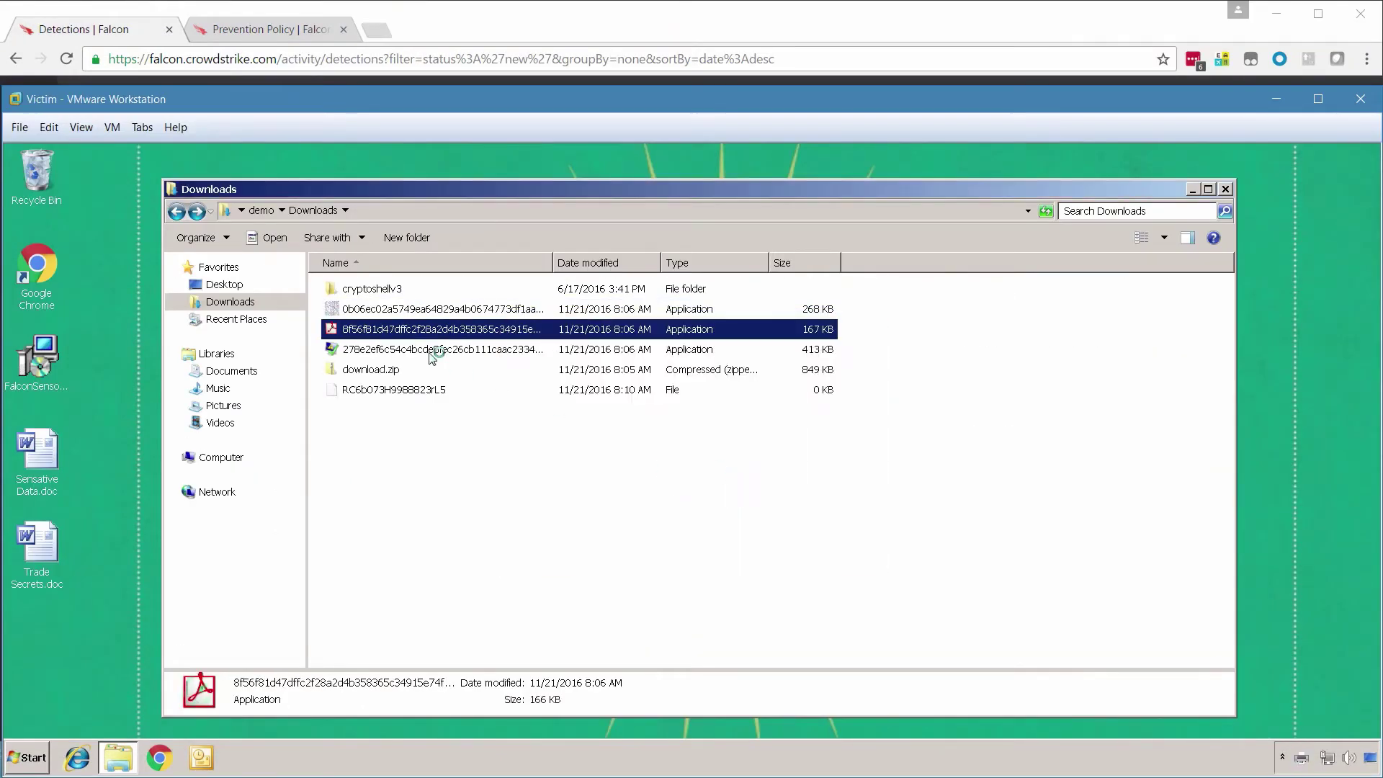
Run the 278e2… sample from Downloads past the security warning, then open Sensative Data.doc in Word
{"action": "double_click", "coordinate": [433, 350]}
{"action": "left_click", "coordinate": [740, 469]}
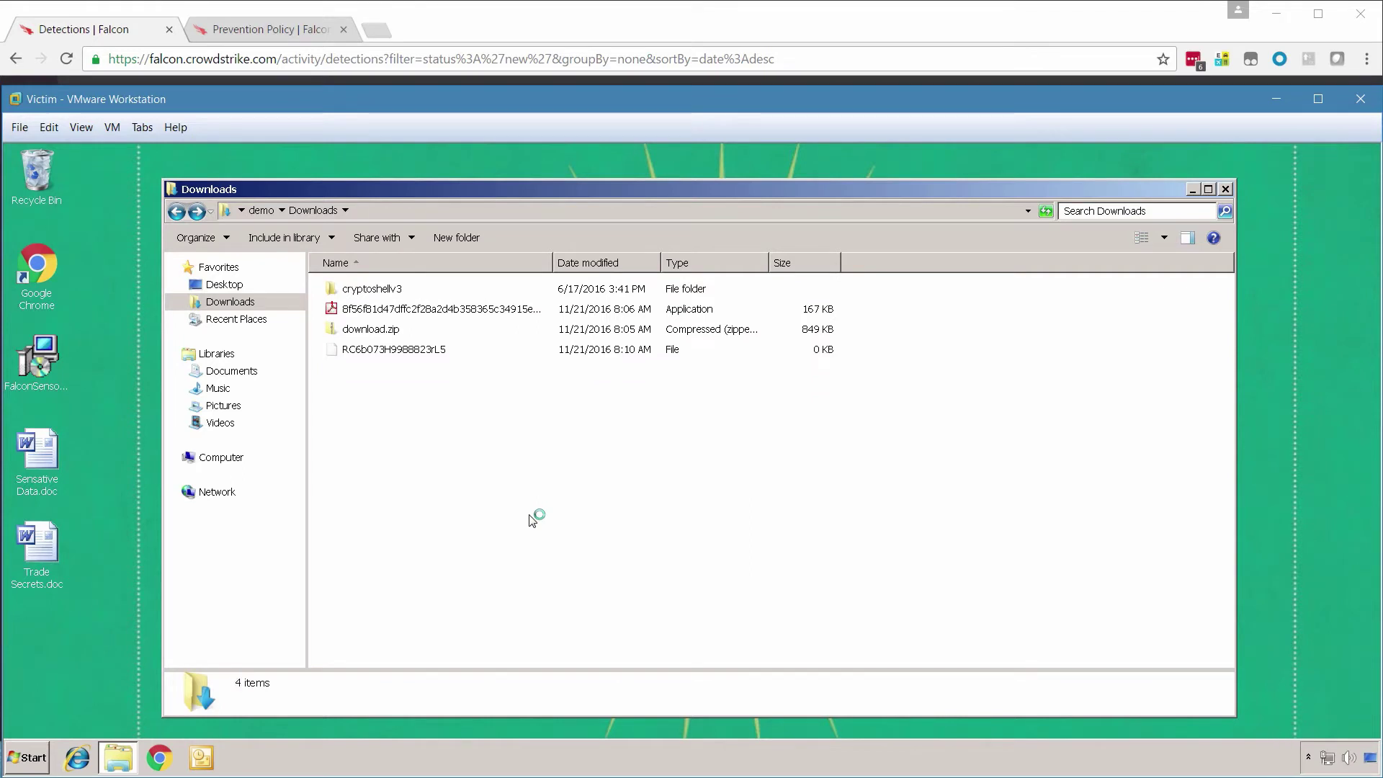
{"action": "double_click", "coordinate": [44, 458]}
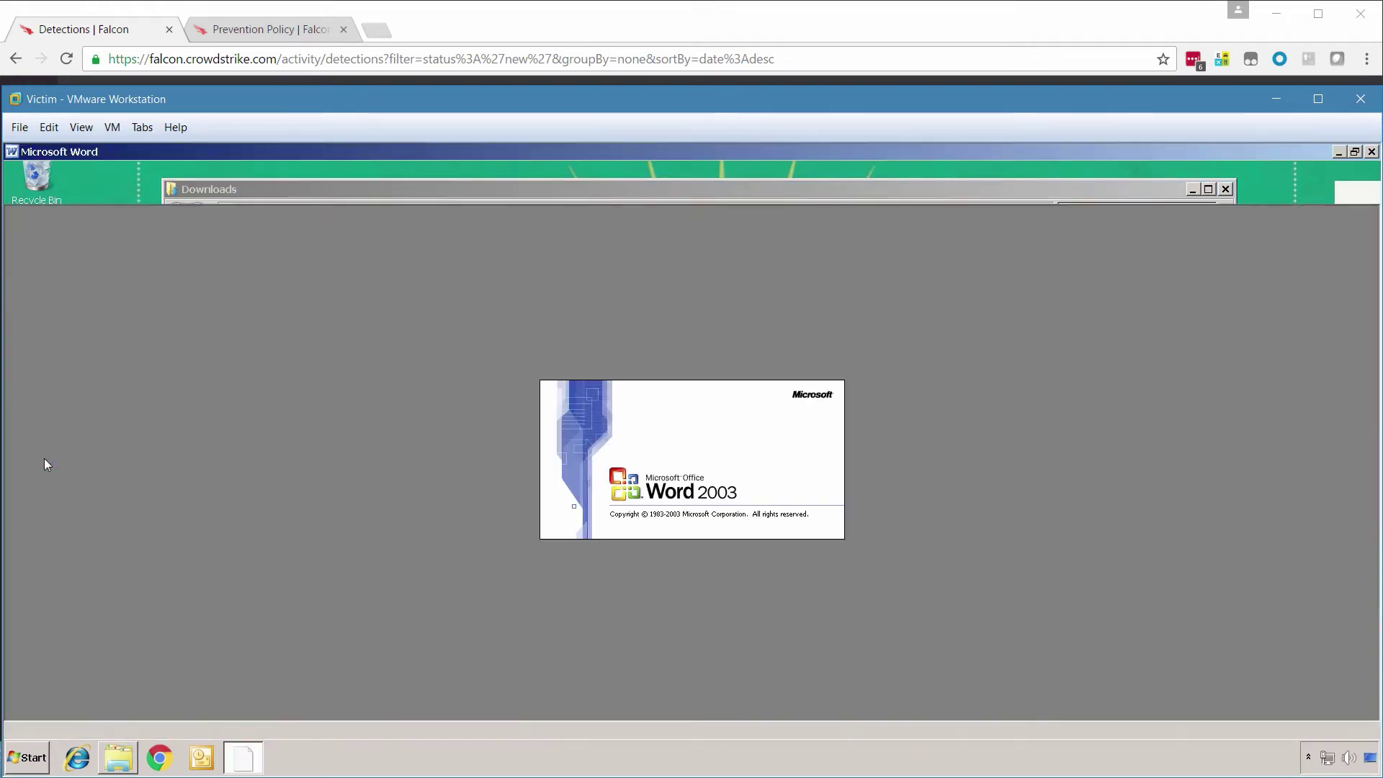
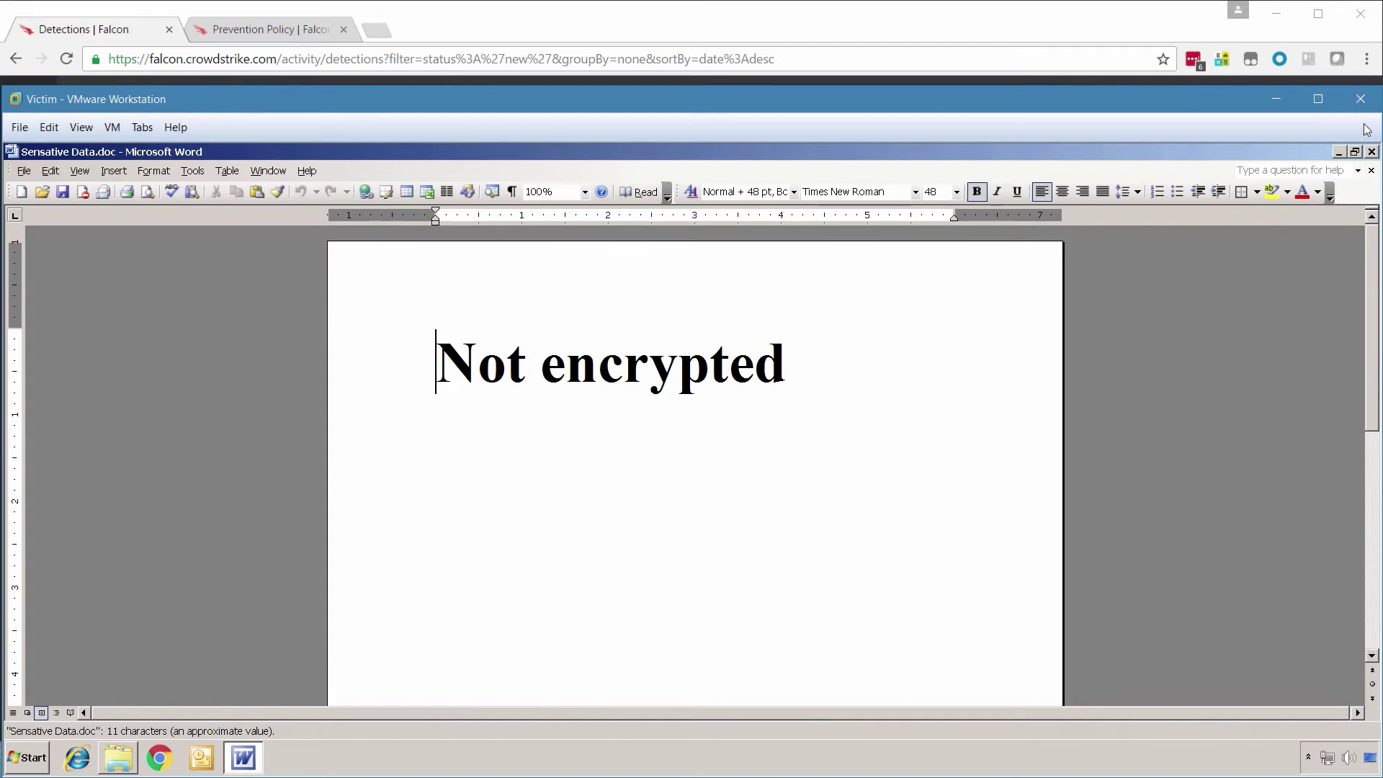
Close the Word window showing Sensative Data.doc to reveal the VM's Downloads folder
{"action": "left_click", "coordinate": [1372, 152]}
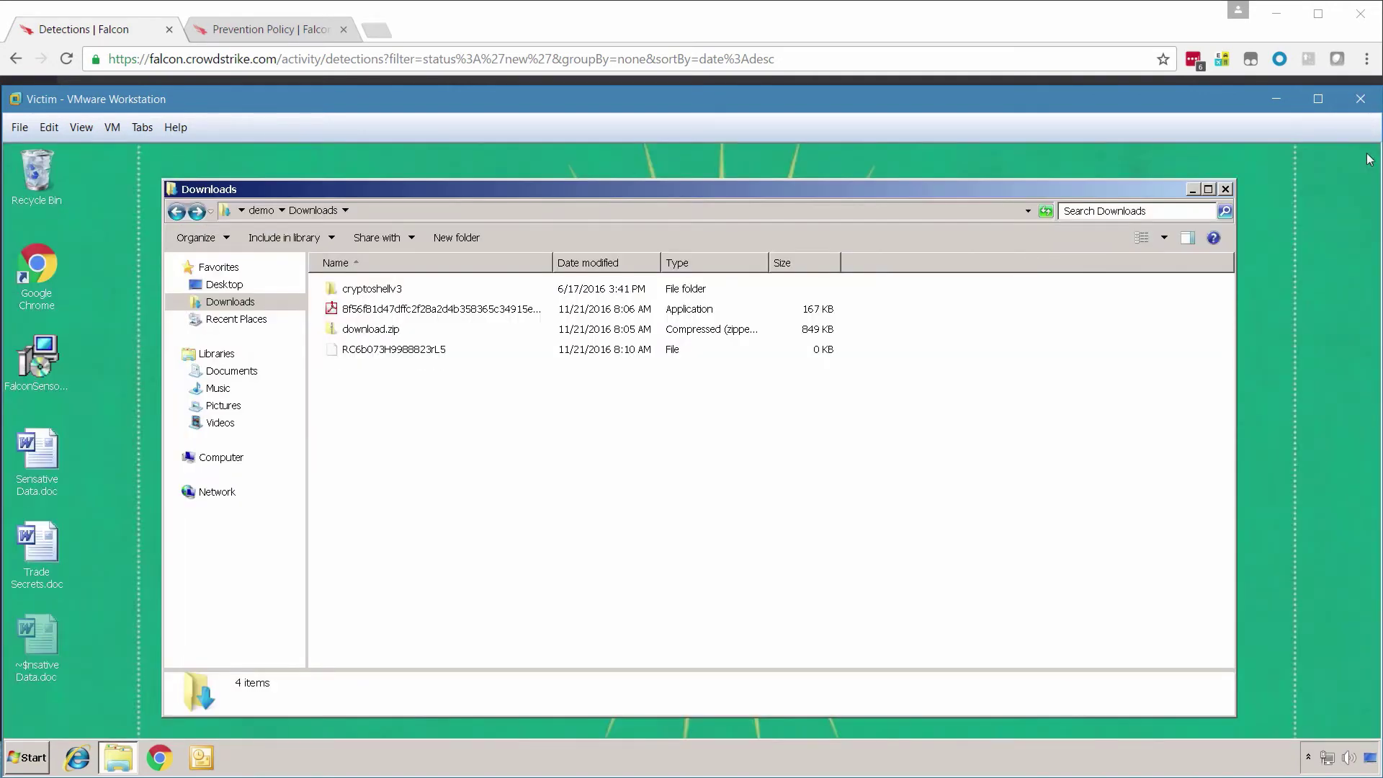
Reload Falcon Detections and expand the revigvoxesva.exe backup-deletion, Locky and Cryptowall detections
{"action": "left_click", "coordinate": [400, 16]}
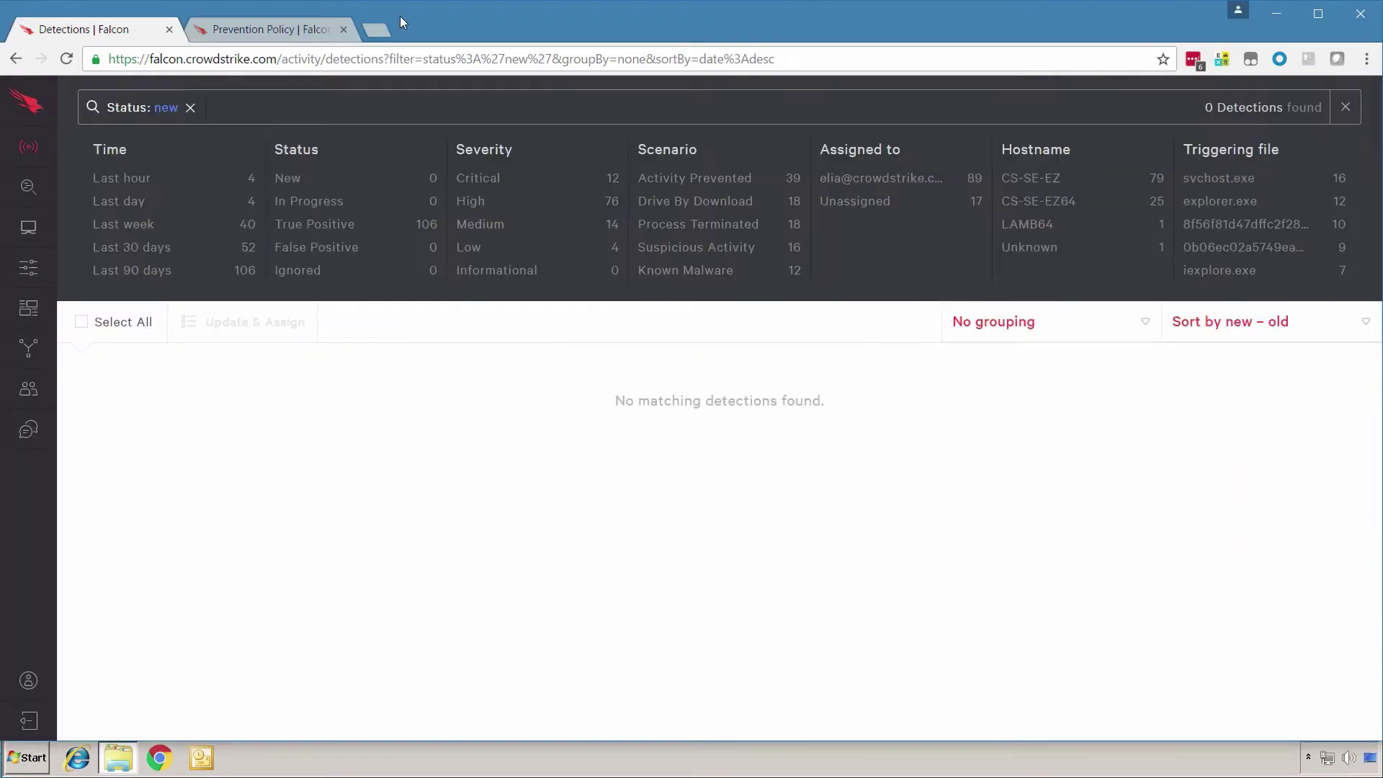
{"action": "key", "text": "F5"}
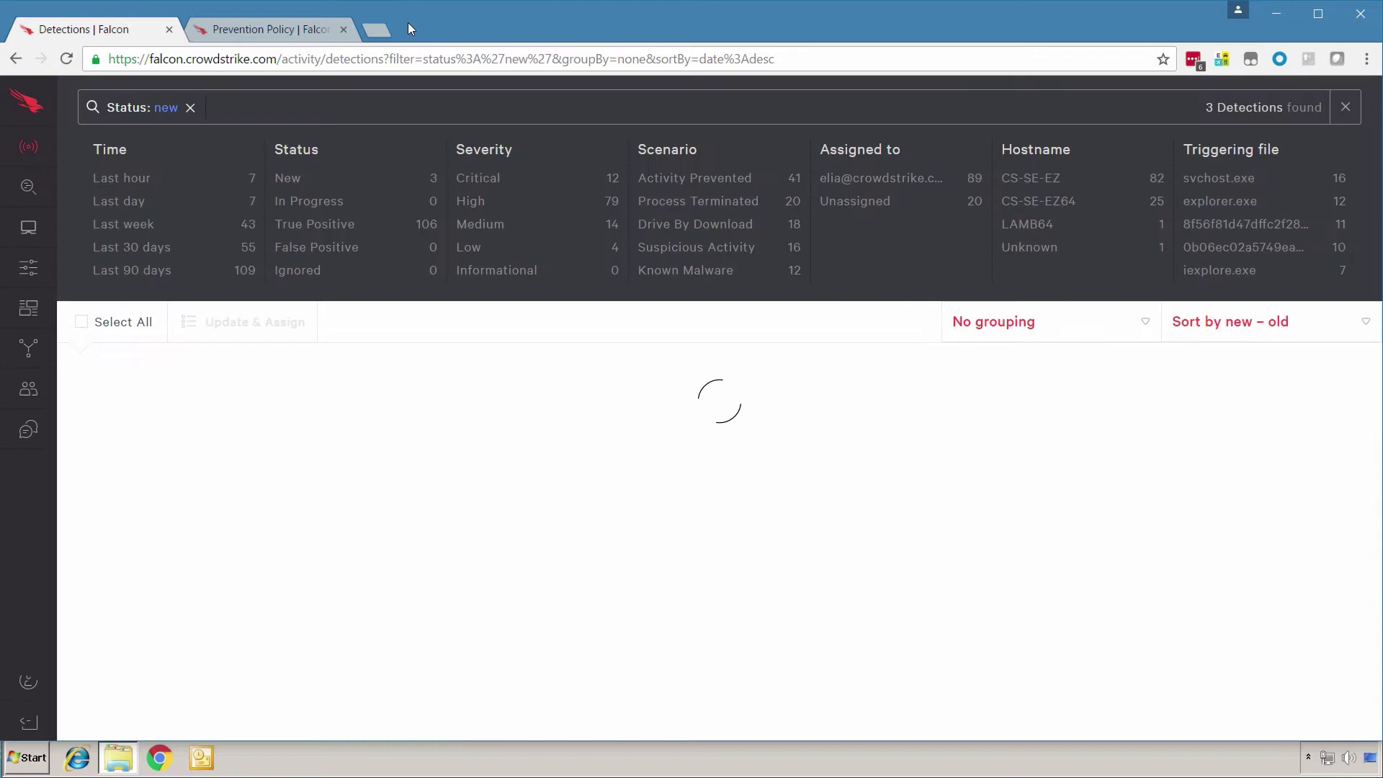
{"action": "left_click", "coordinate": [339, 524]}
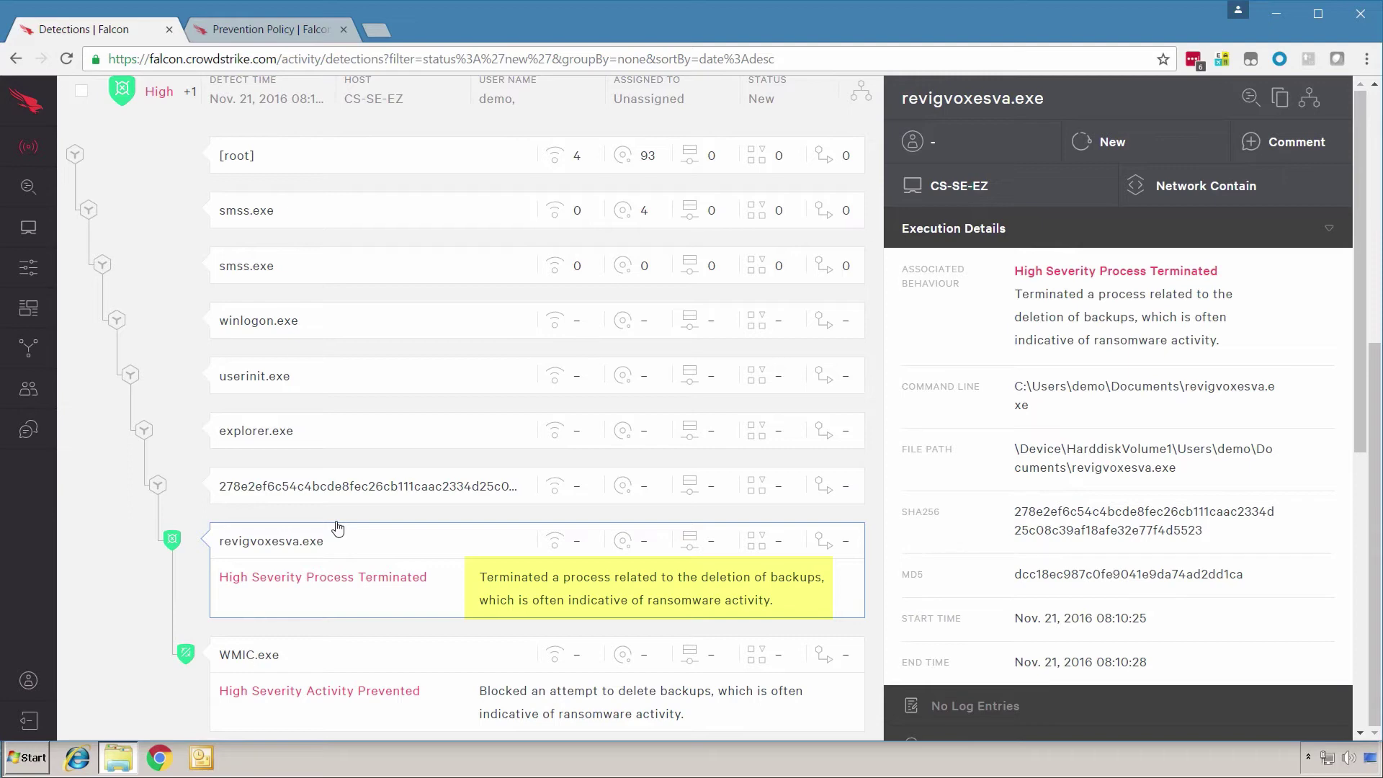
{"action": "scroll", "coordinate": [337, 523], "scroll_direction": "up", "scroll_amount": 6}
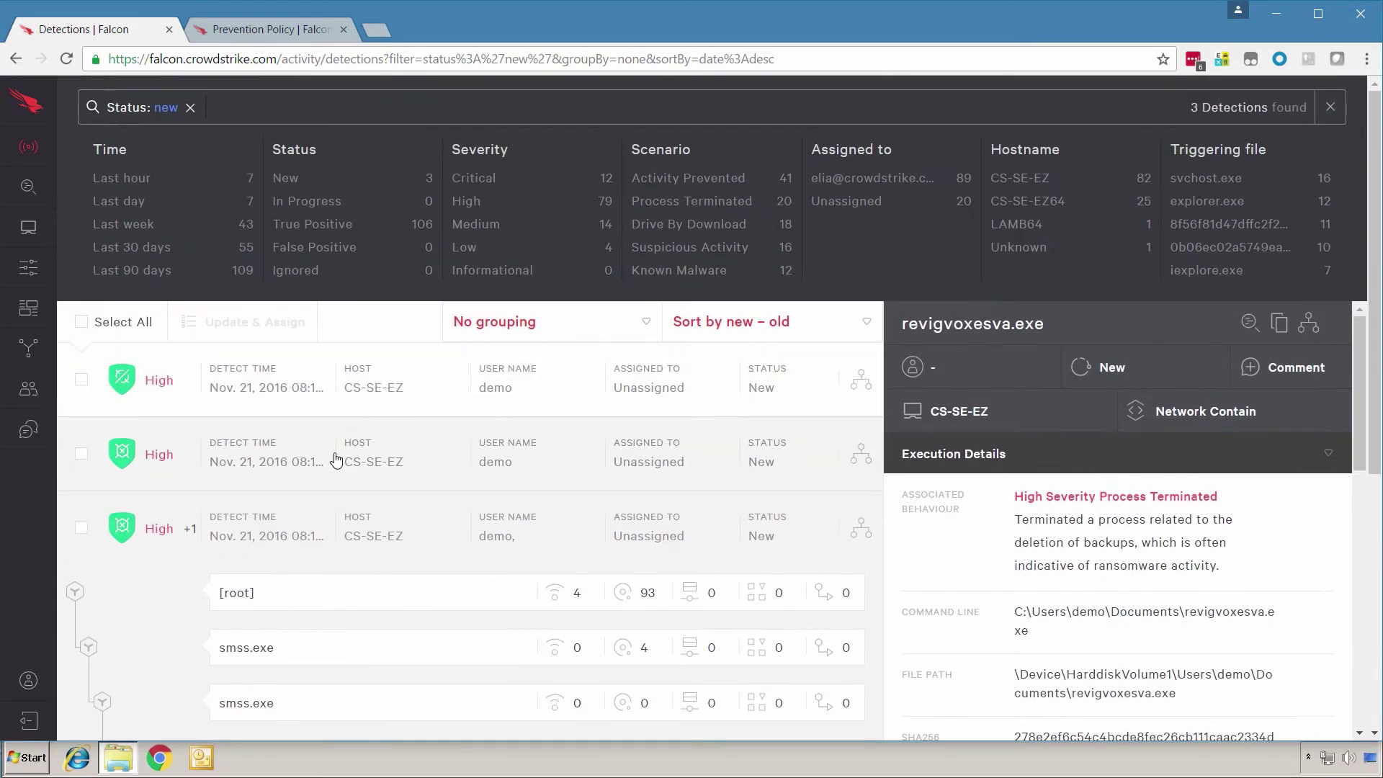
{"action": "left_click", "coordinate": [337, 459]}
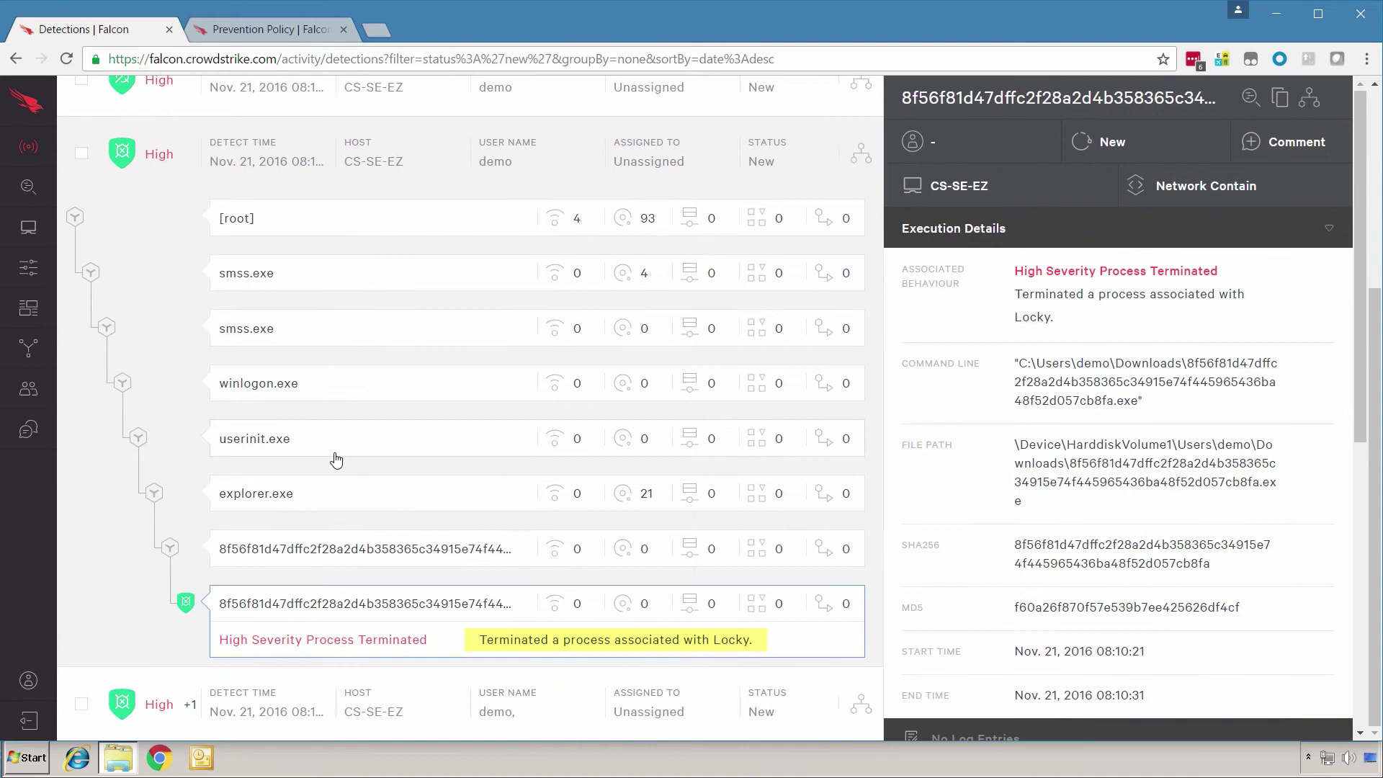
{"action": "scroll", "coordinate": [335, 458], "scroll_direction": "up", "scroll_amount": 5}
{"action": "left_click", "coordinate": [350, 382]}
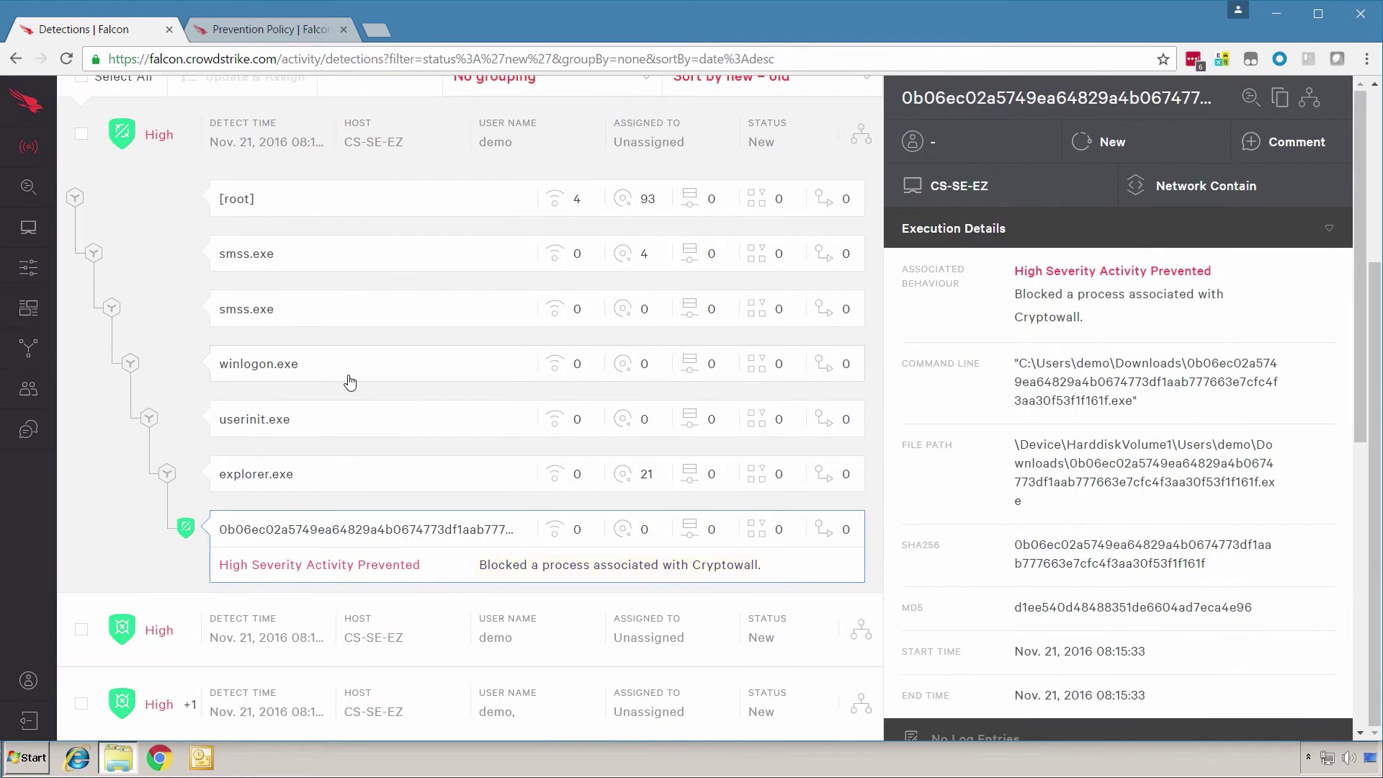
{"action": "scroll", "coordinate": [351, 382], "scroll_direction": "up", "scroll_amount": 3}
Set all three selected ransomware detections to True Positive and reload the detections list
{"action": "left_click", "coordinate": [106, 324]}
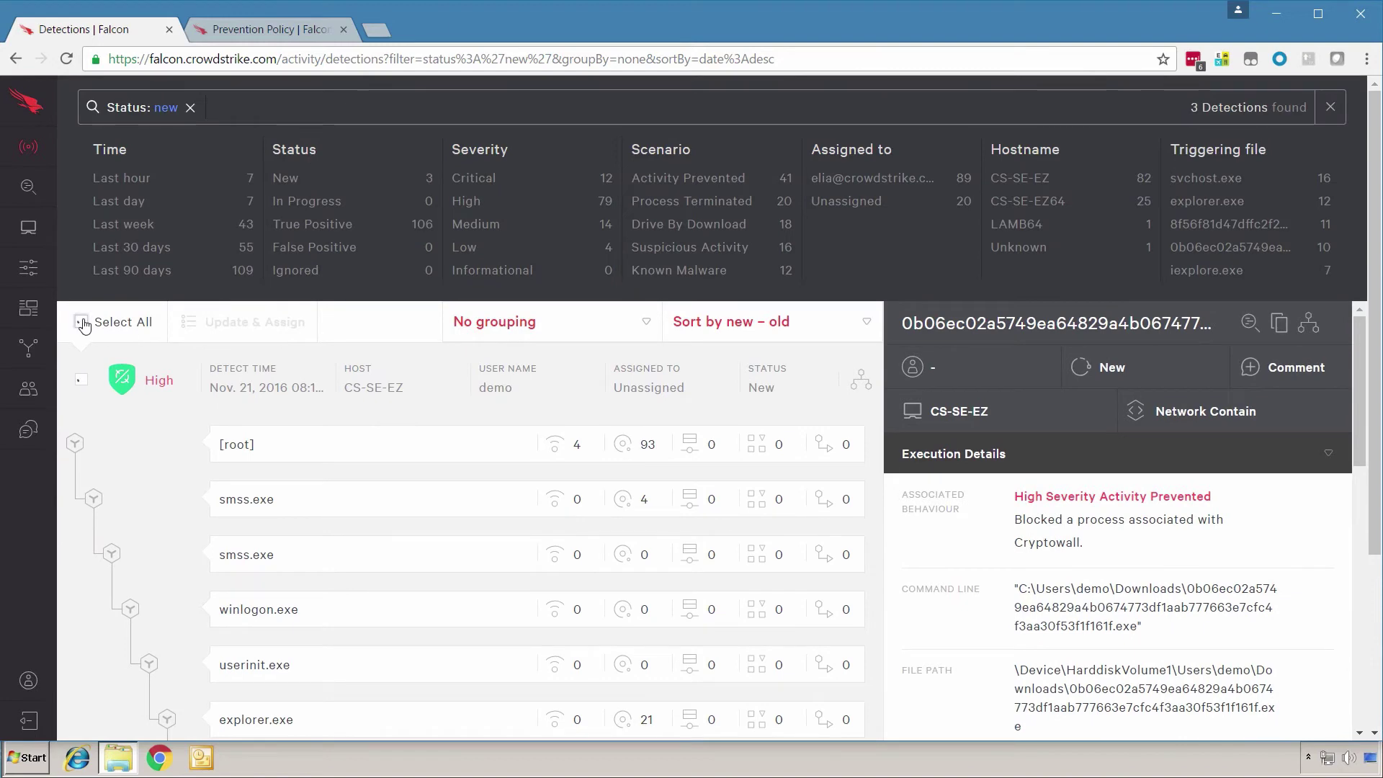
{"action": "left_click", "coordinate": [245, 322]}
{"action": "left_click", "coordinate": [428, 384]}
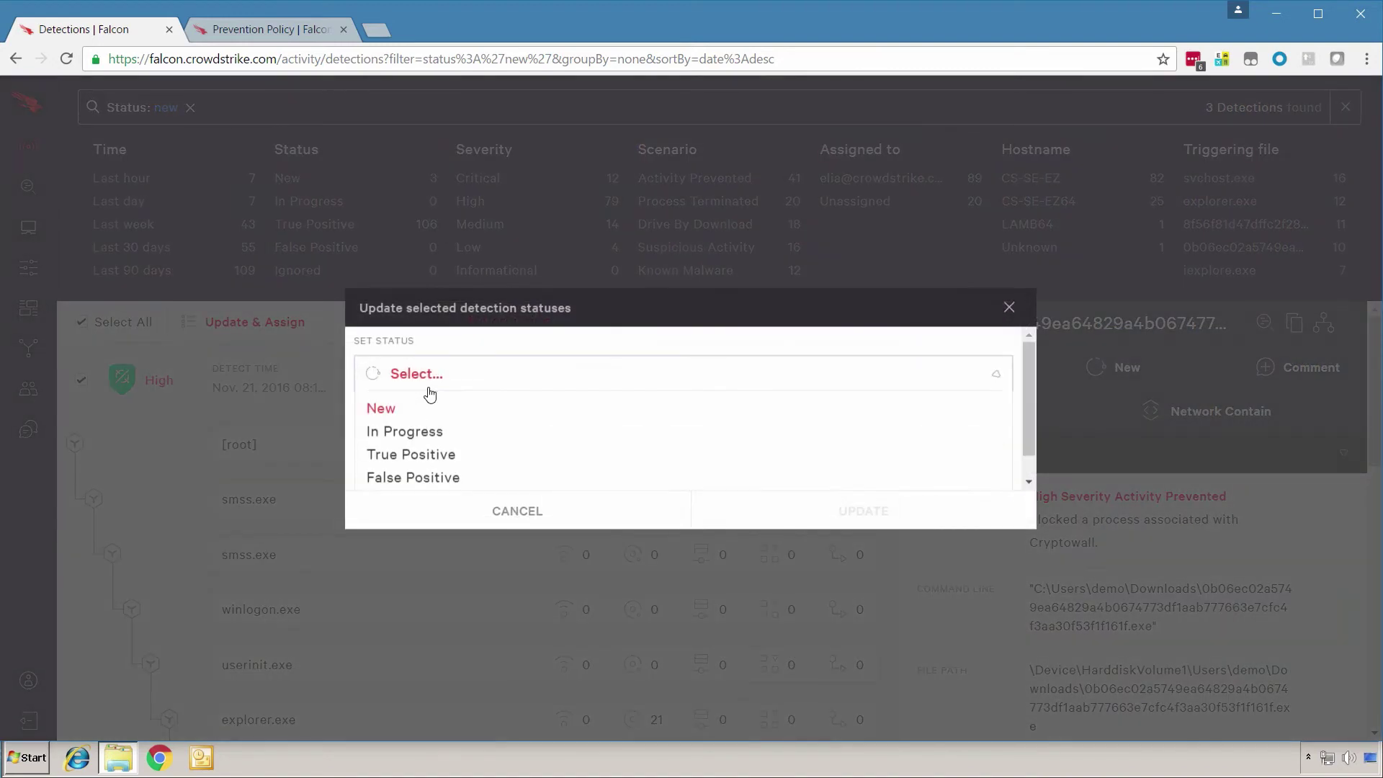
{"action": "left_click", "coordinate": [418, 454]}
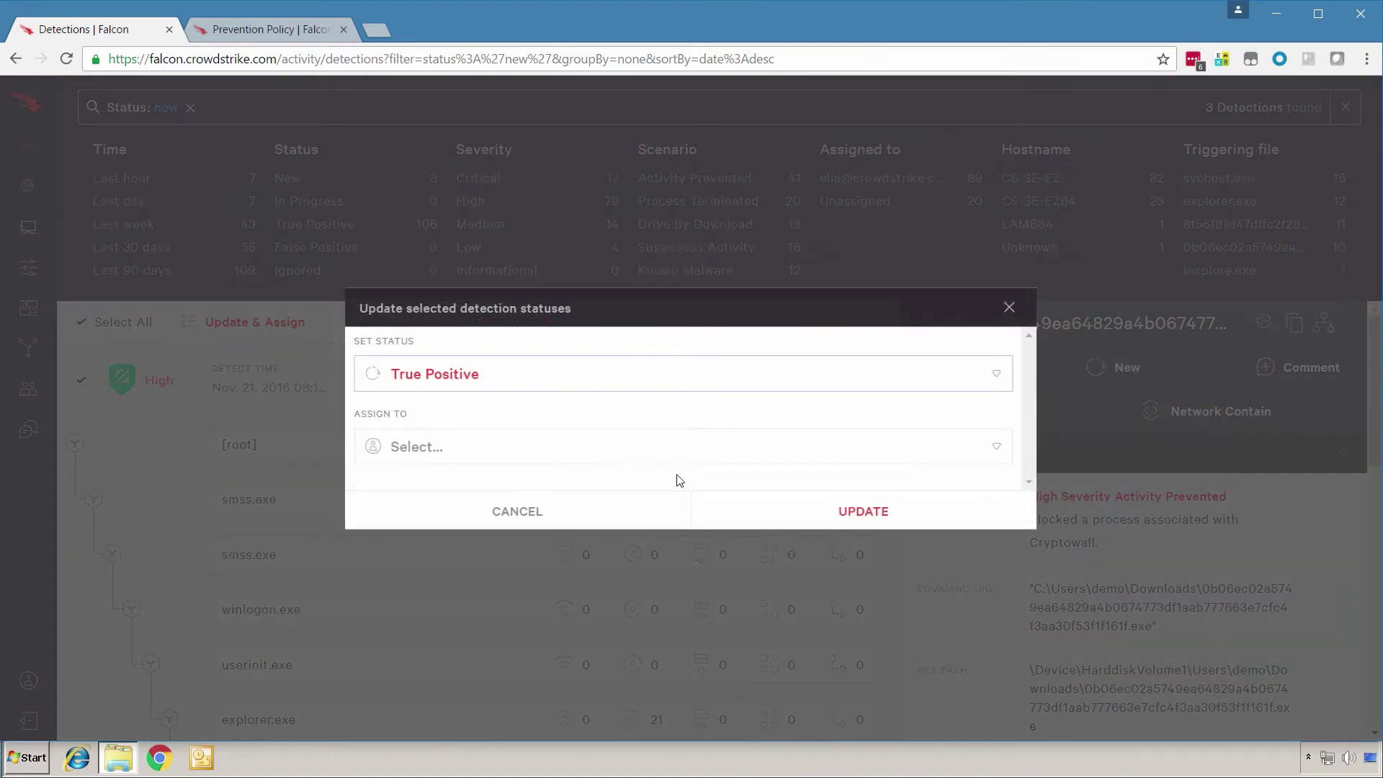
{"action": "left_click", "coordinate": [809, 507]}
{"action": "left_click", "coordinate": [67, 58]}
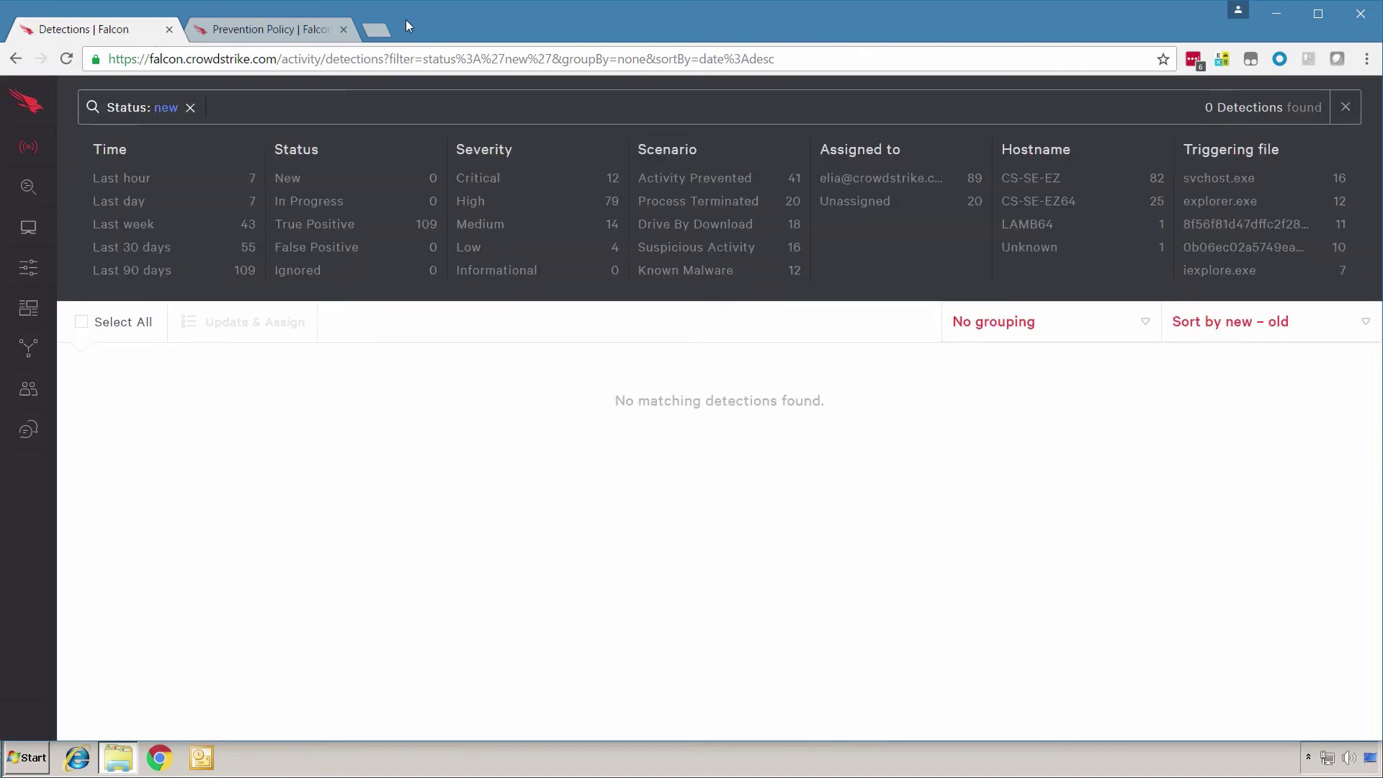
In the Windows VM, open an administrator command prompt and change into the Downloads folder
{"action": "key", "text": "alt+Tab"}
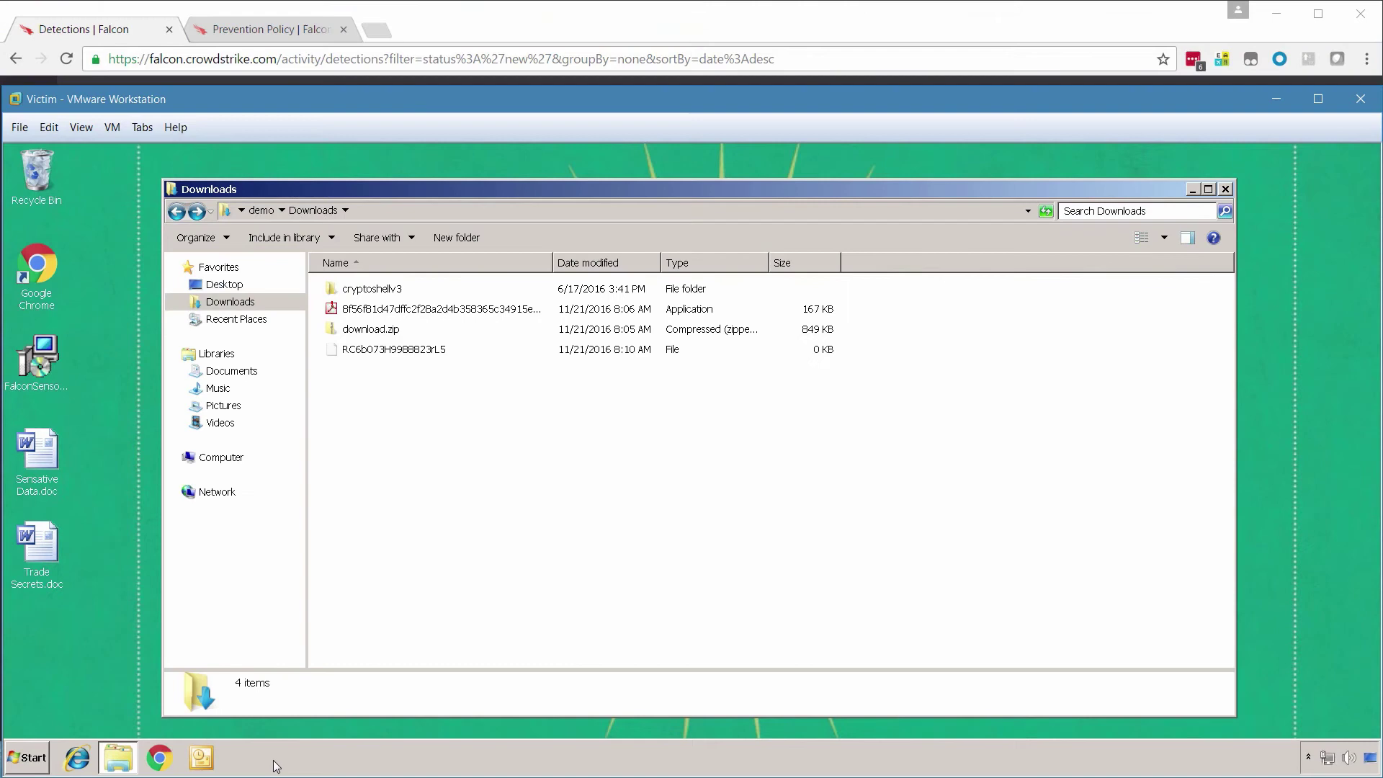
{"action": "key", "text": "super+r"}
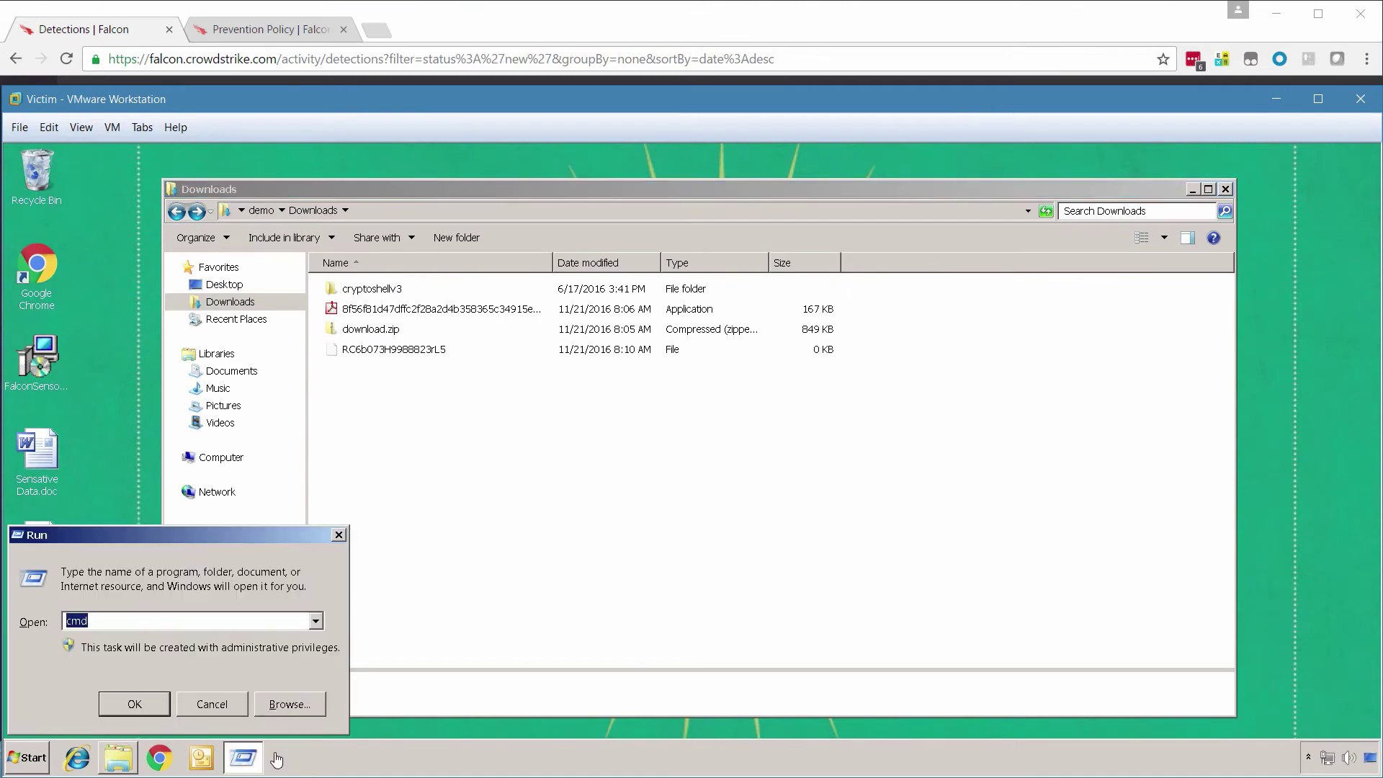
{"action": "key", "text": "Return"}
{"action": "type", "text": "cd Downloads"}
{"action": "key", "text": "Return"}
{"action": "type", "text": "cd c"}
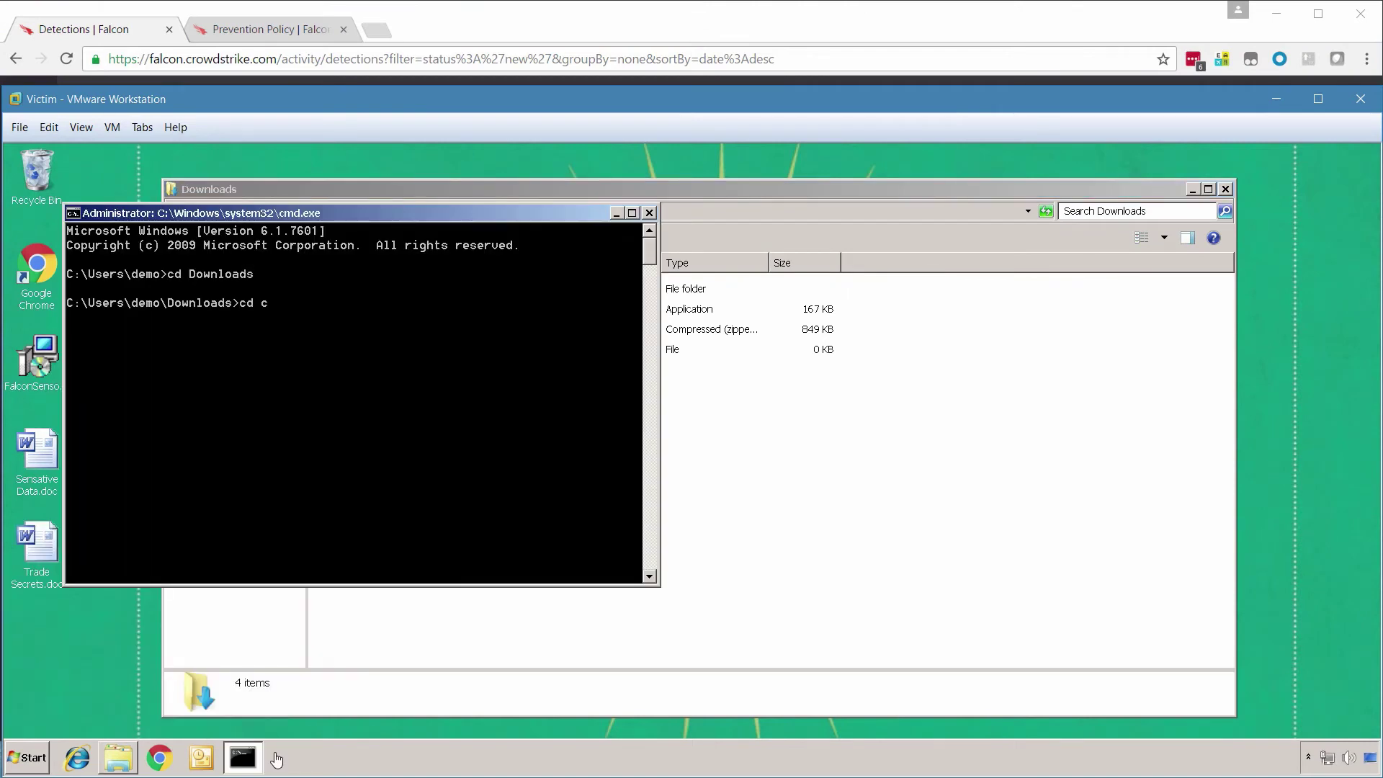
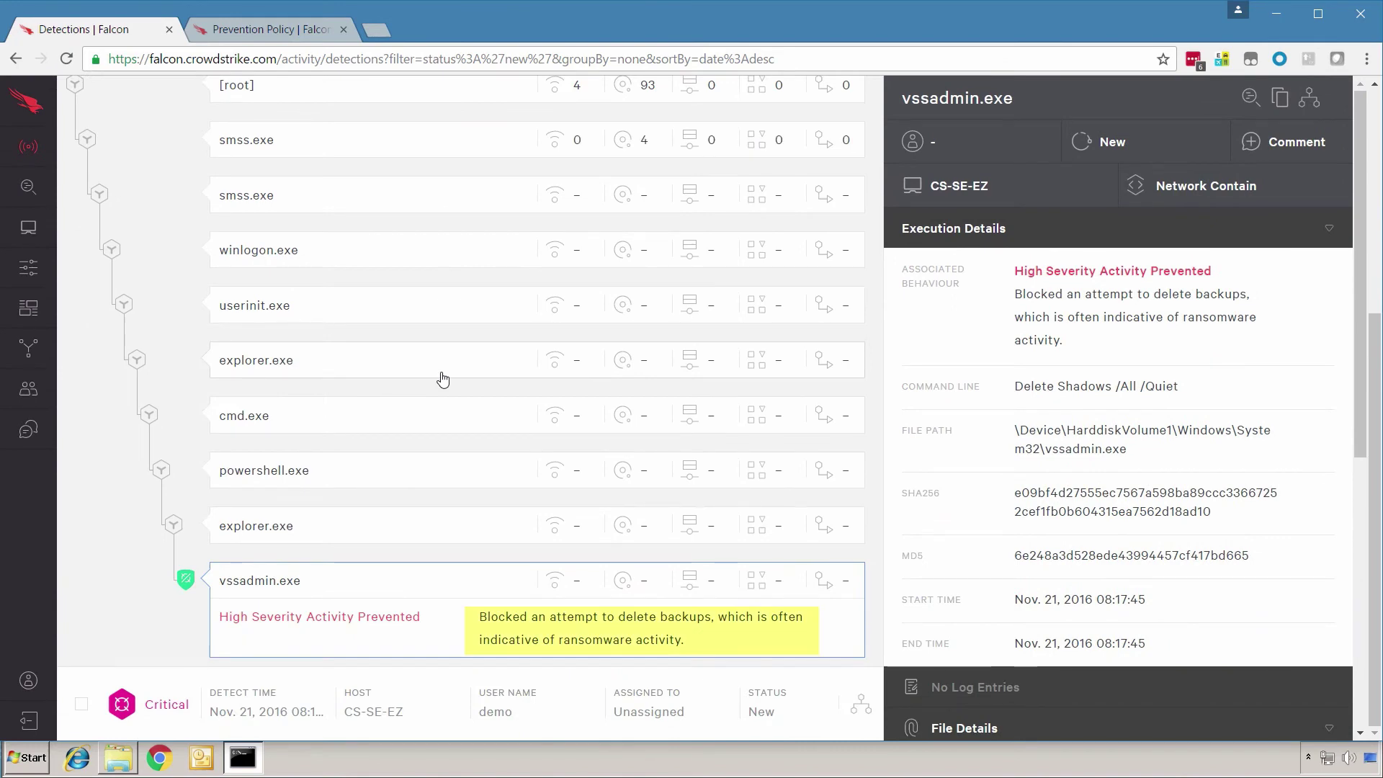
Expand the Critical detection to show explorer.exe flagged as known malware for deleting backups
{"action": "left_click", "coordinate": [442, 713]}
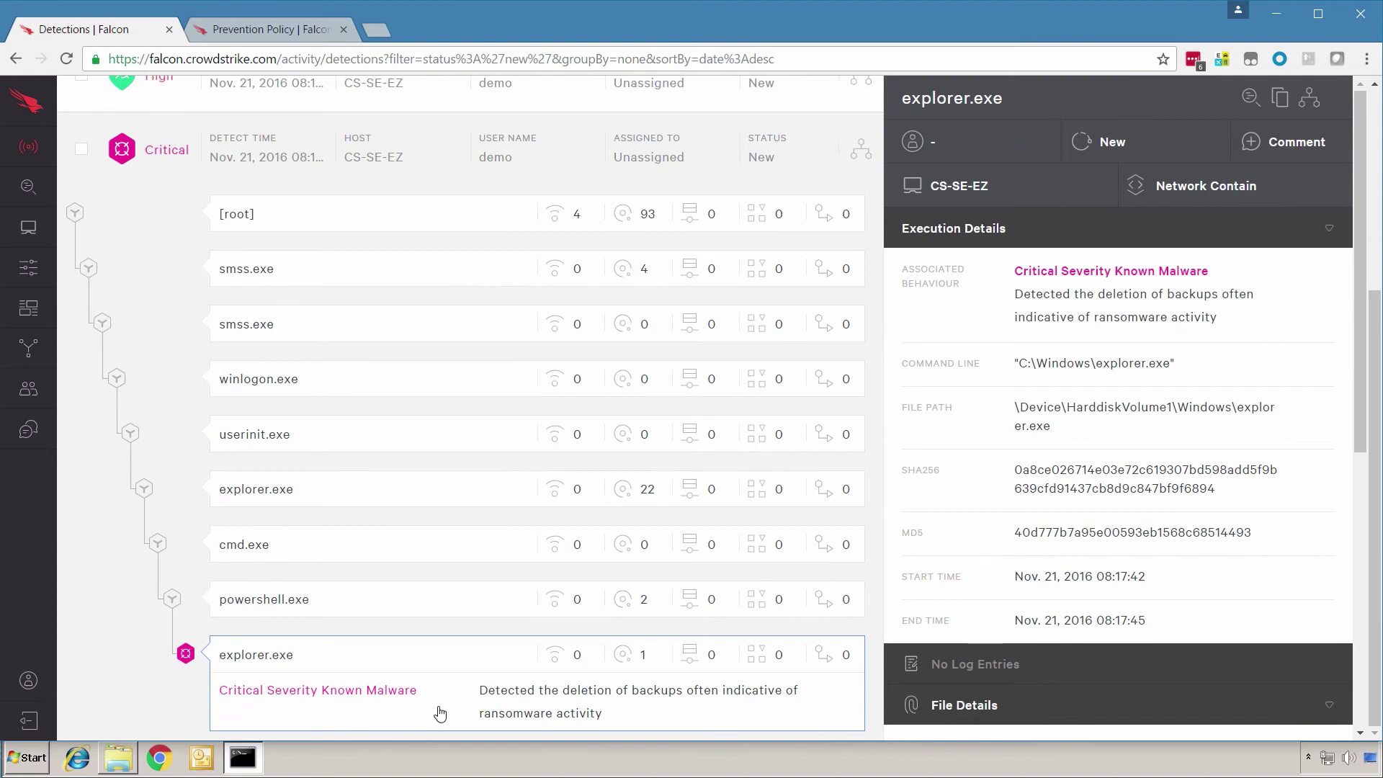
Select both new detections and set their status to True Positive via Update & Assign
{"action": "scroll", "coordinate": [439, 713], "scroll_direction": "up", "scroll_amount": 4}
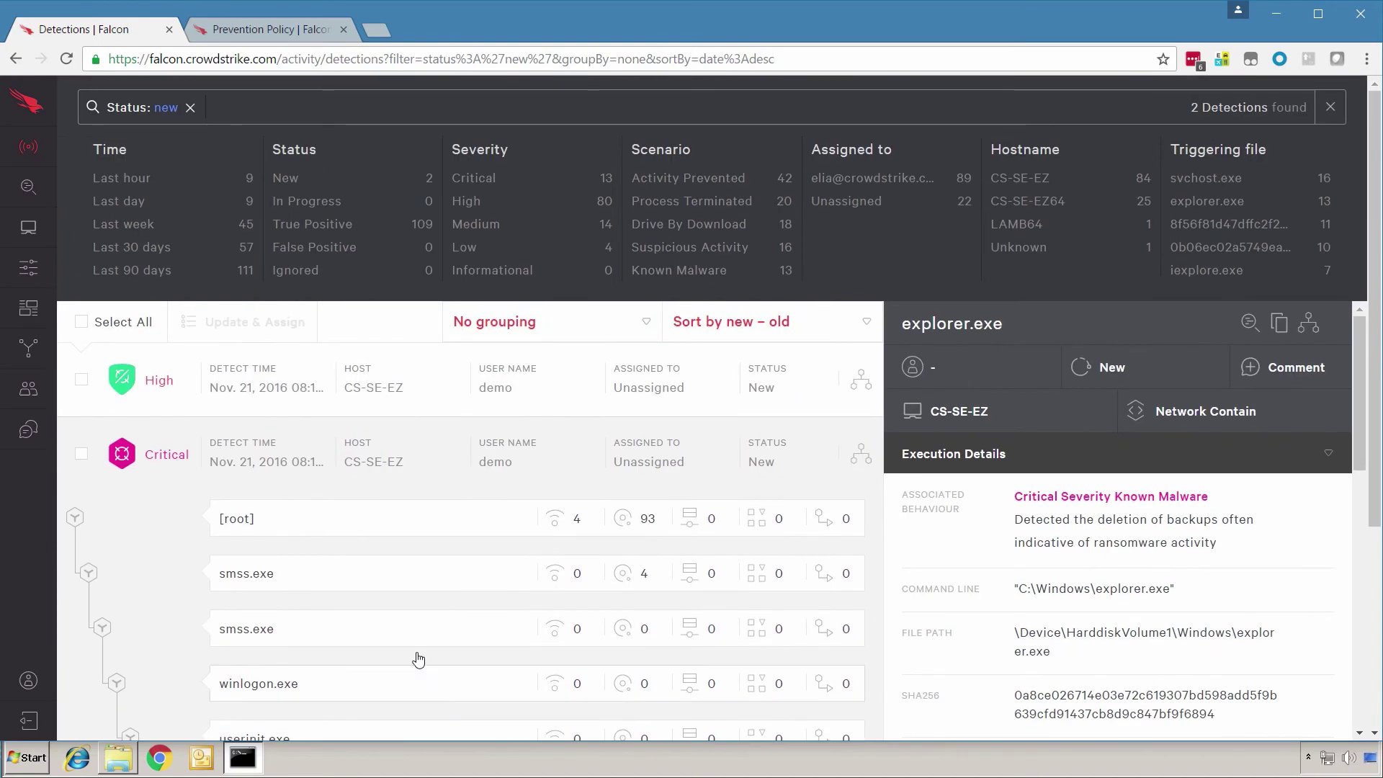
{"action": "left_click", "coordinate": [82, 323]}
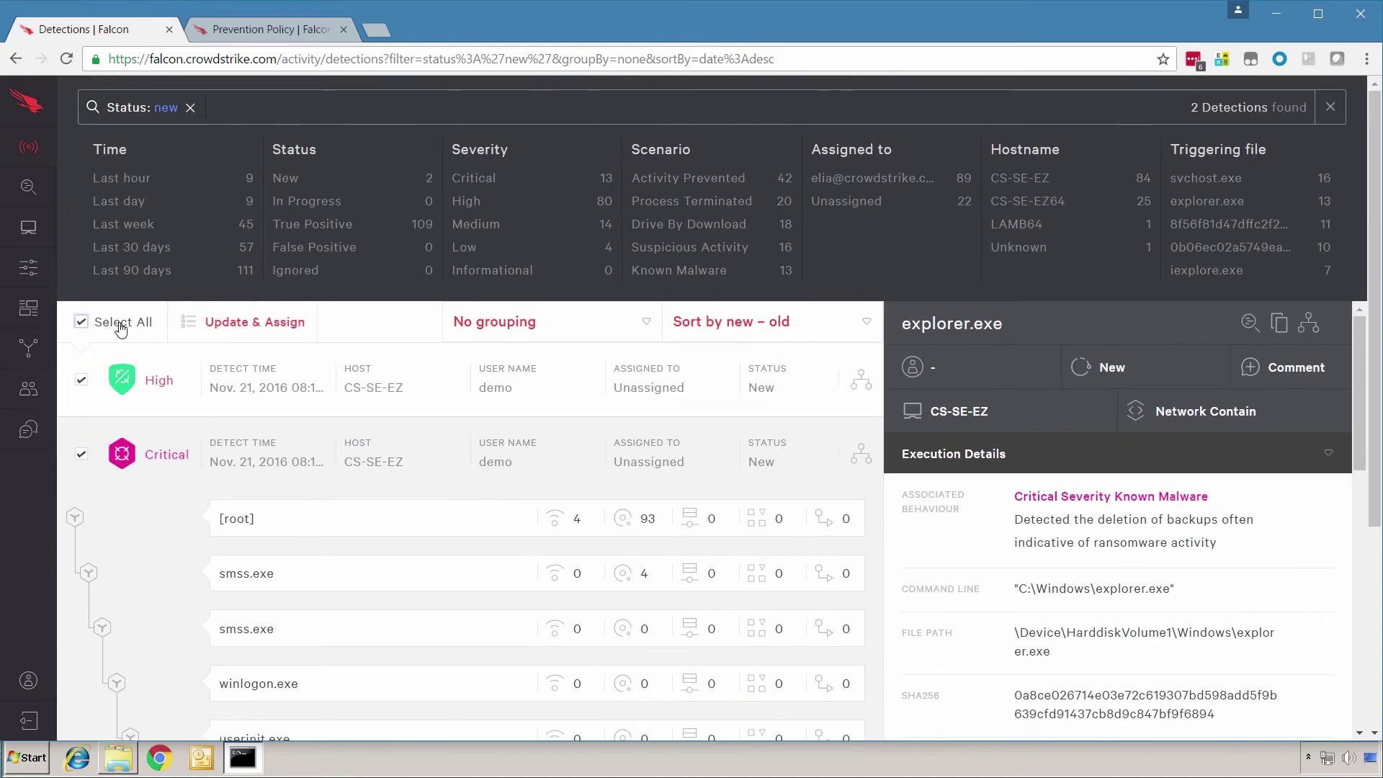
{"action": "left_click", "coordinate": [232, 334]}
{"action": "left_click", "coordinate": [400, 383]}
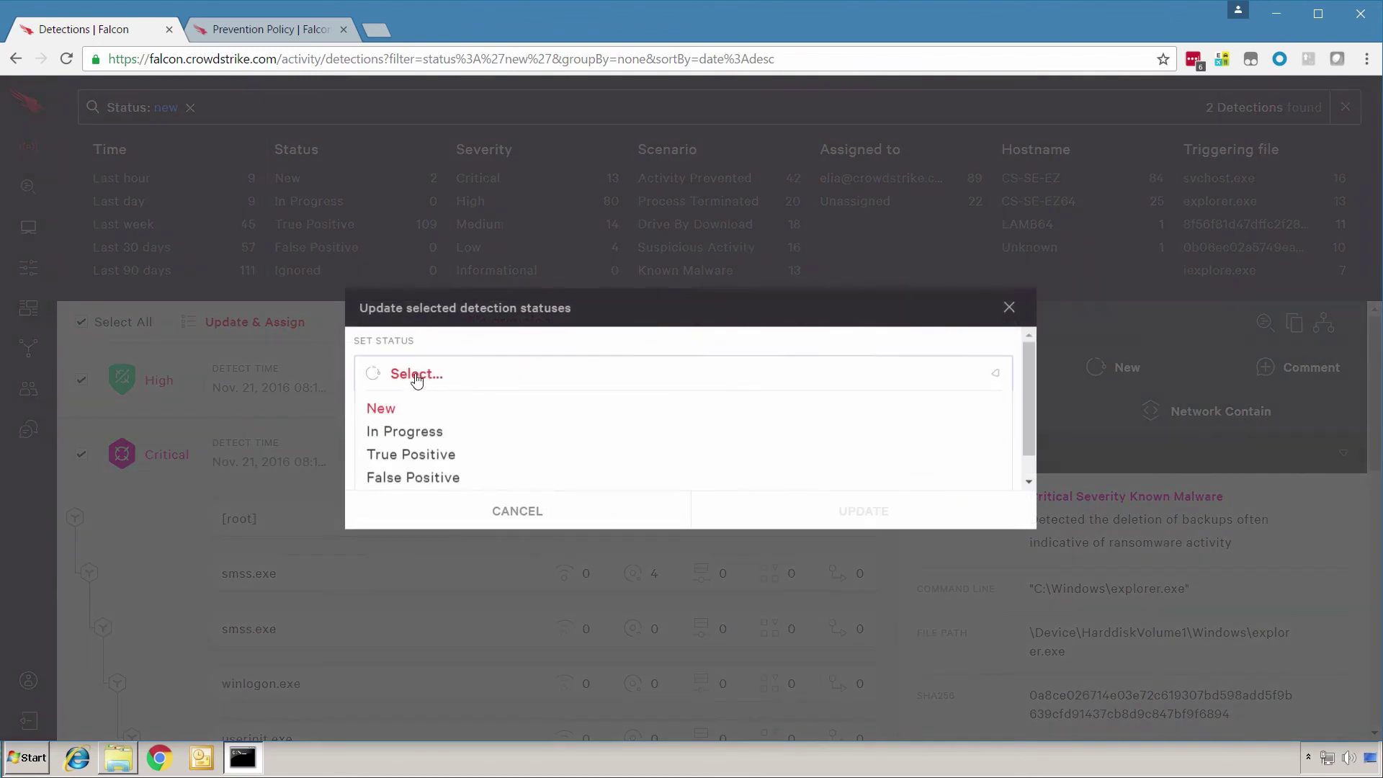
{"action": "left_click", "coordinate": [410, 454]}
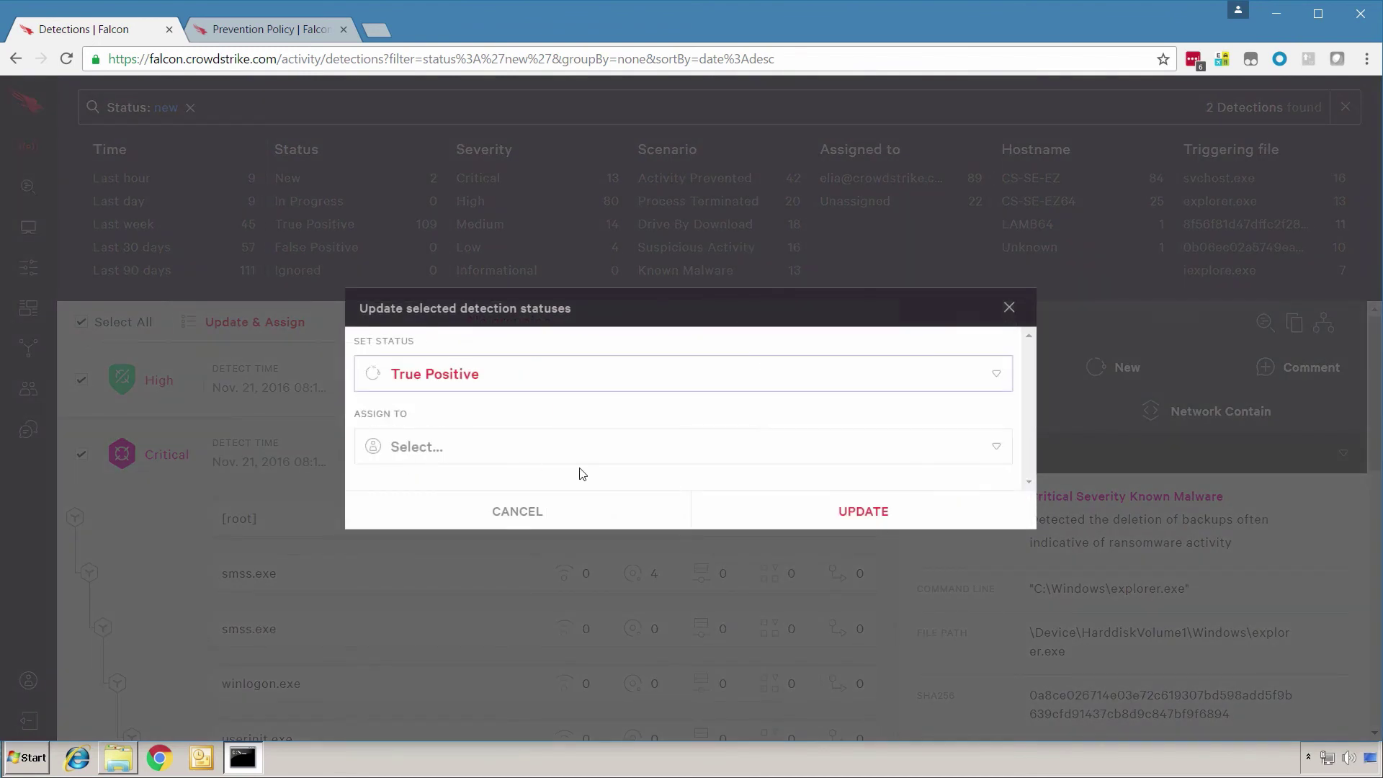